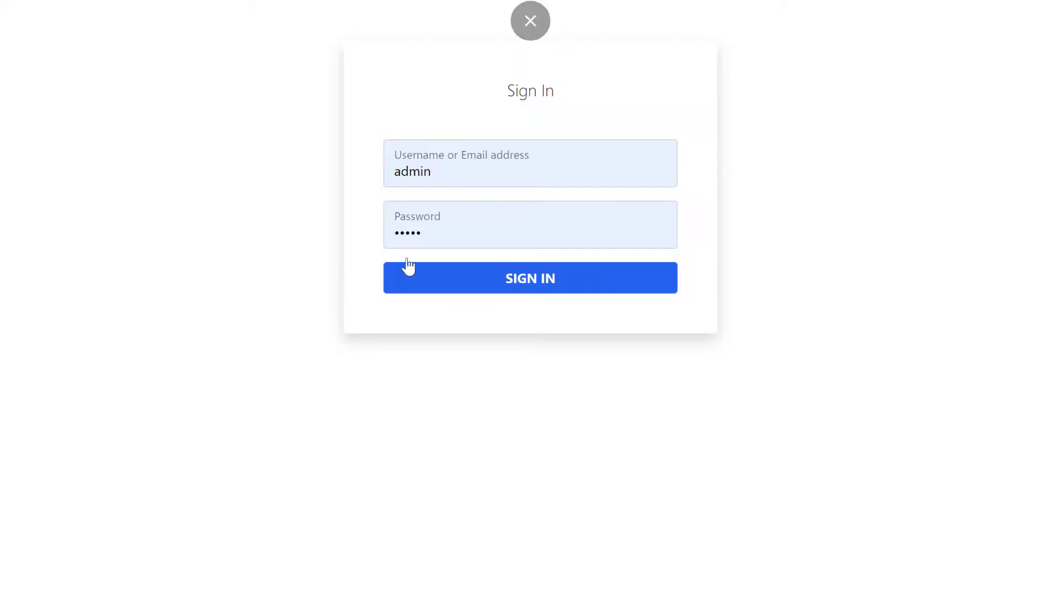
Sign in to the POS with outlet Luigi's Fashion House and counter Men's Gallery
click(469, 285)
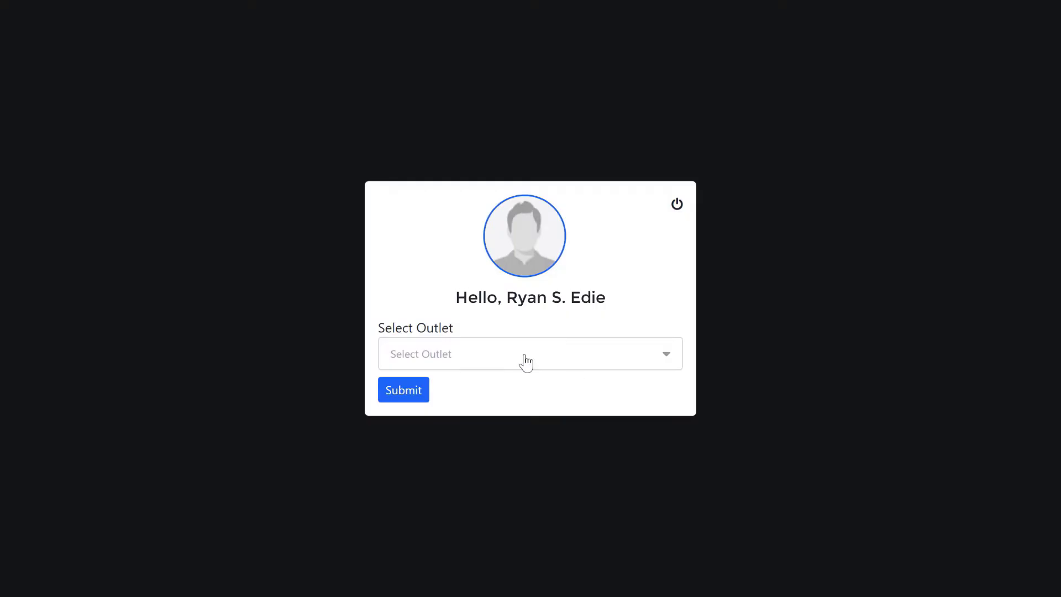
click(430, 367)
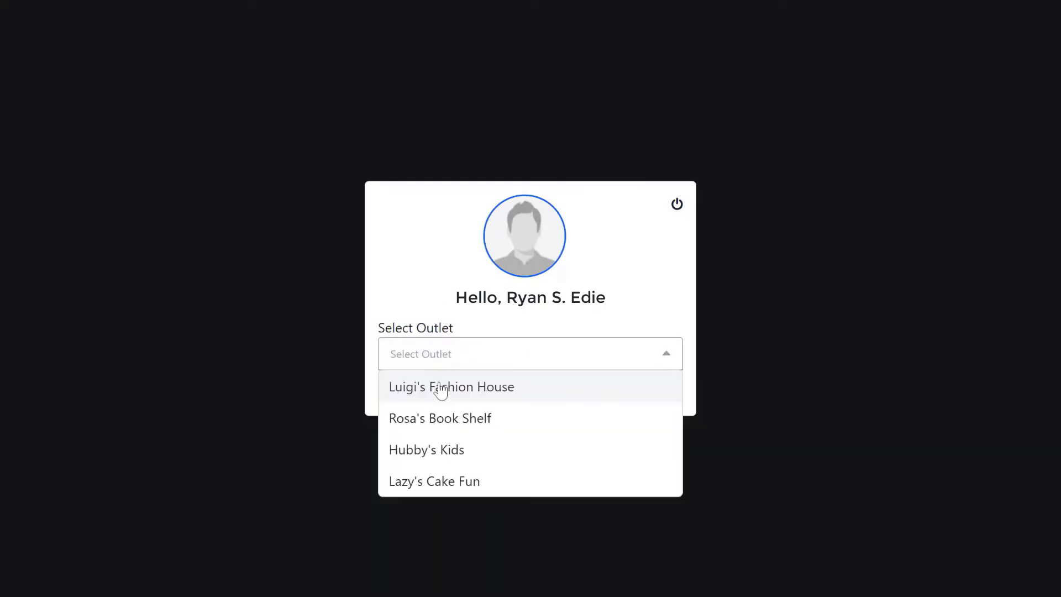
click(439, 385)
click(439, 387)
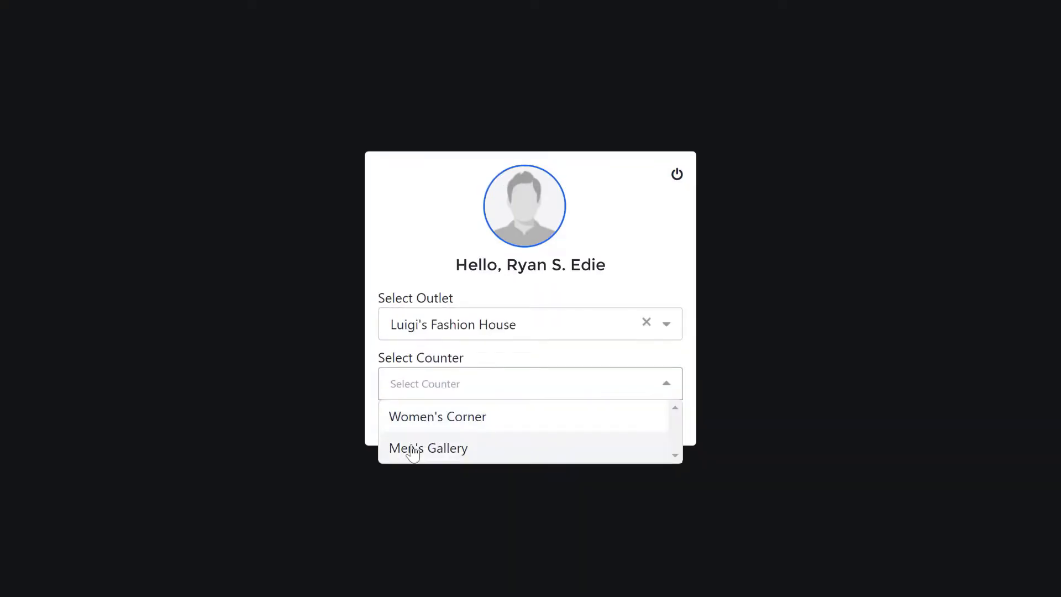
click(412, 448)
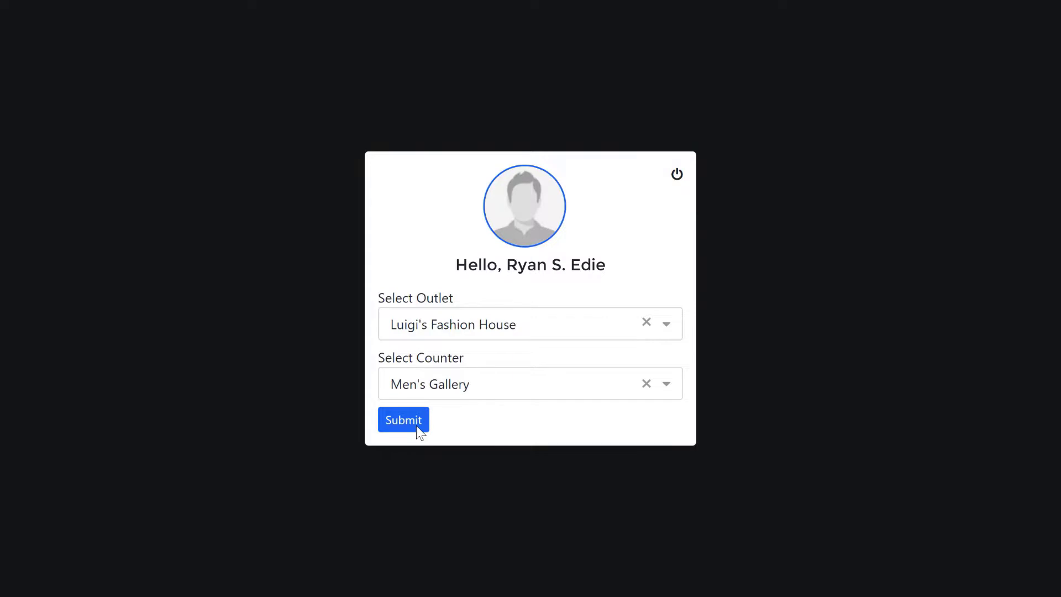
click(418, 426)
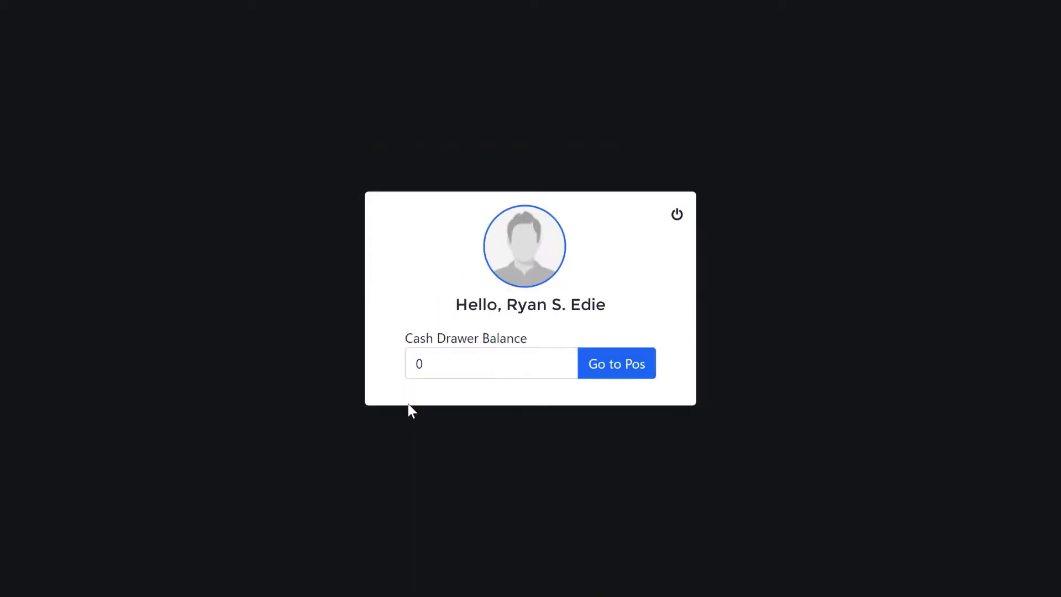
Enter a cash drawer balance of 5000 and go to the POS screen
drag(444, 371, 403, 380)
text(5000)
click(630, 366)
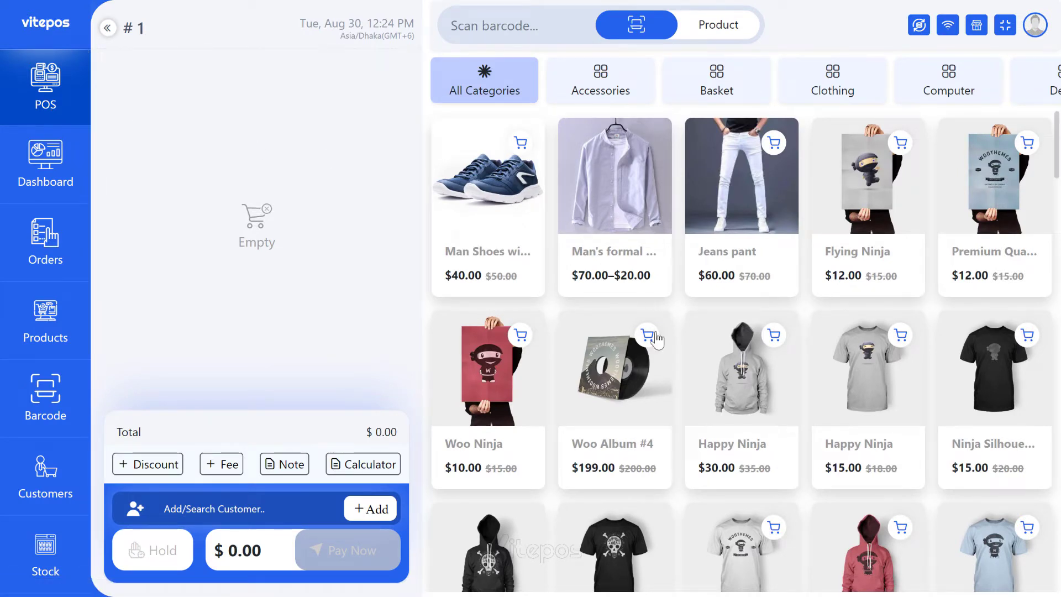
Add Man Shoes, Jeans pant, Flying Ninja and Premium Quality to the cart
click(495, 230)
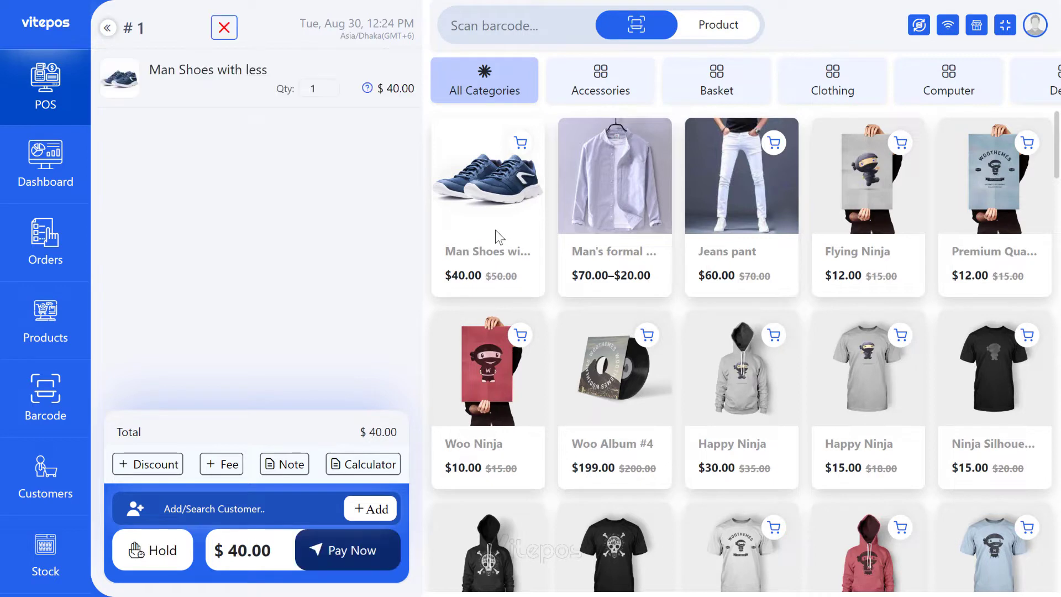
click(743, 225)
click(874, 218)
click(973, 232)
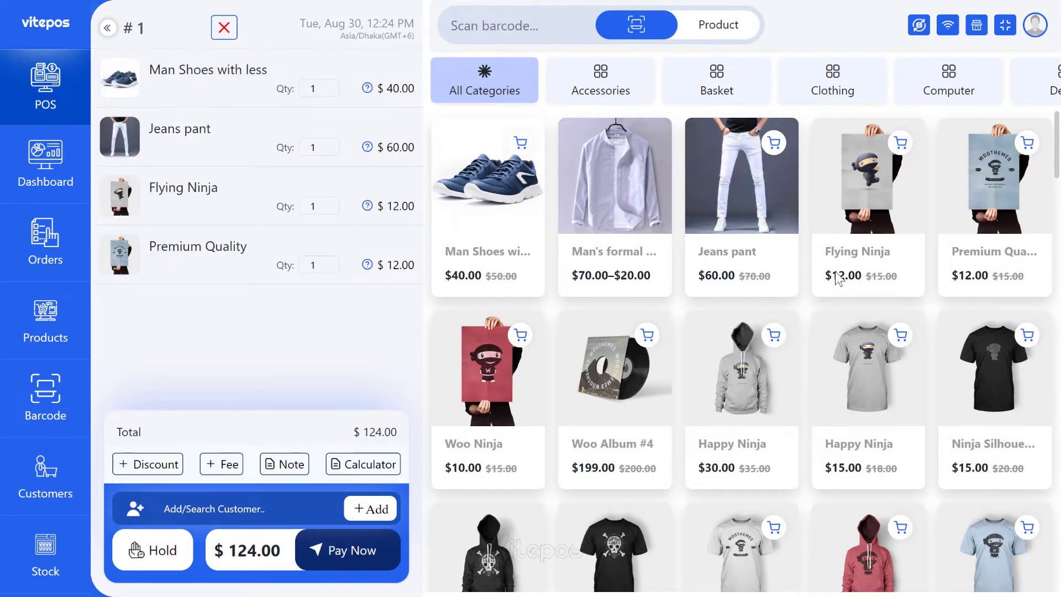
Add a Green/Export Man's formal shirt and a second Jeans pant
click(640, 204)
click(719, 187)
click(725, 242)
click(742, 274)
click(740, 190)
Add a Red/A-Grade Man's formal shirt and raise the Jeans pant quantity to 8
click(639, 197)
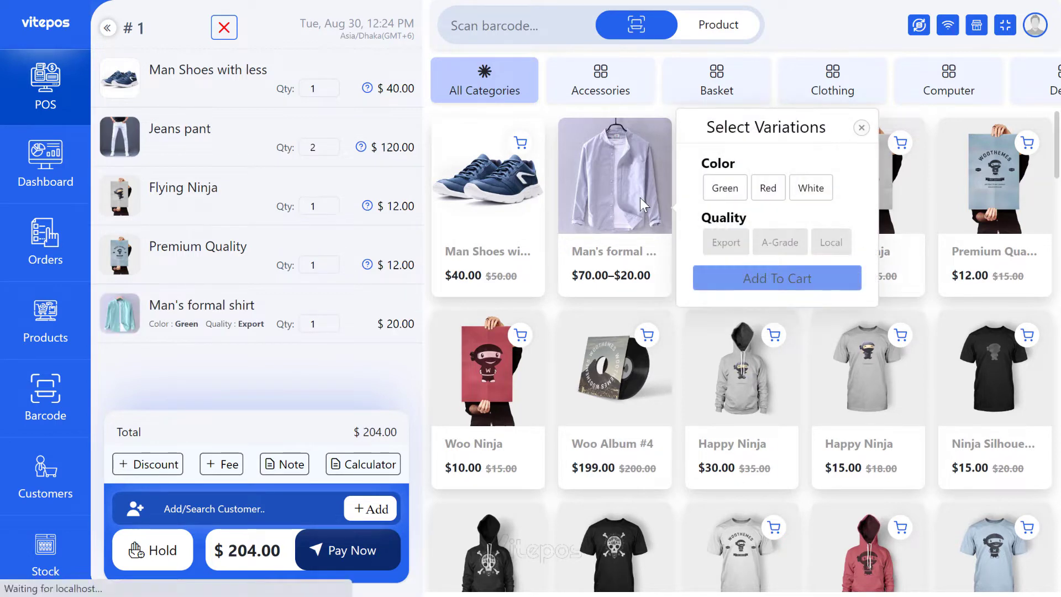
click(776, 189)
click(729, 242)
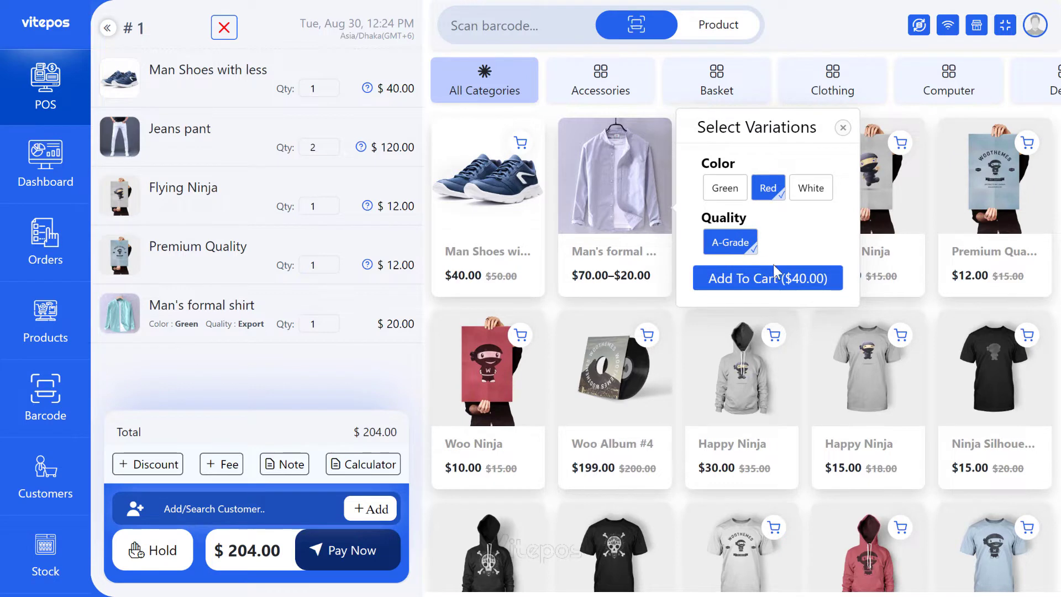
click(767, 278)
click(315, 147)
scroll(317, 157, up, 6)
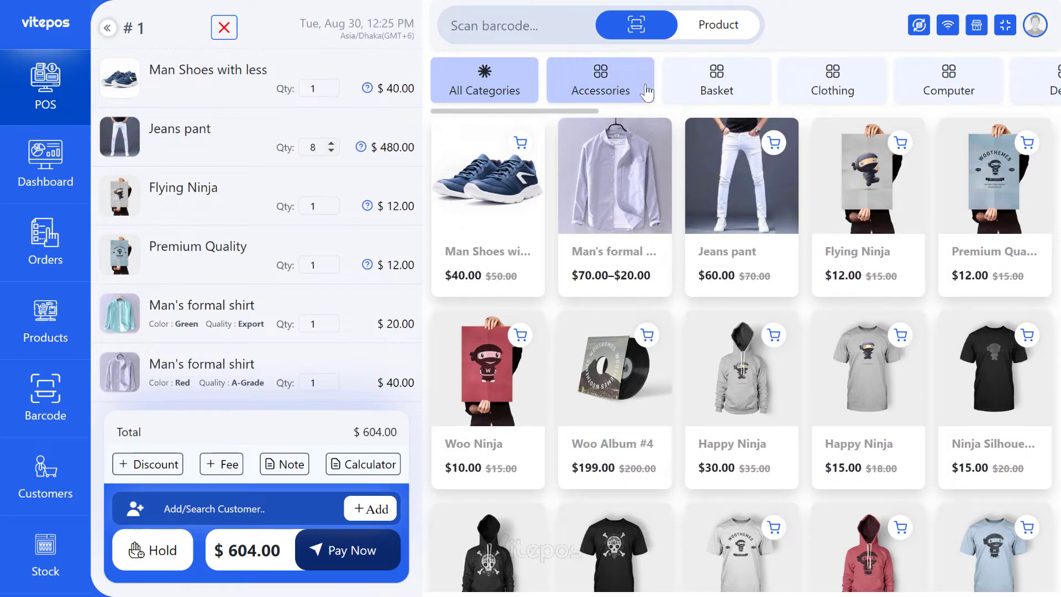
Add a Lanyard from Accessories and a $15 item from the Clothing category
drag(576, 110, 605, 106)
click(605, 102)
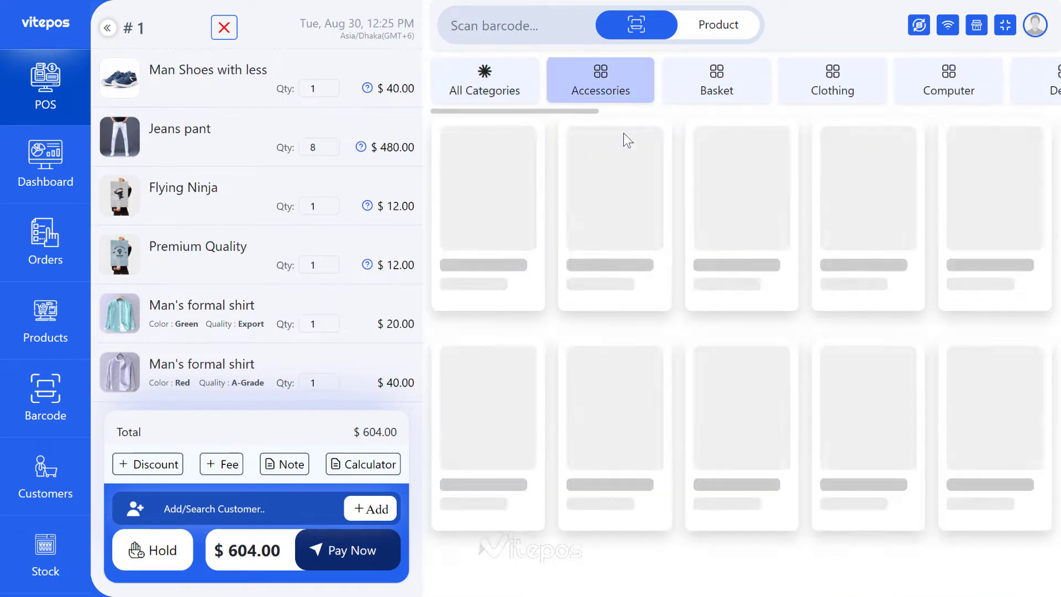
click(495, 194)
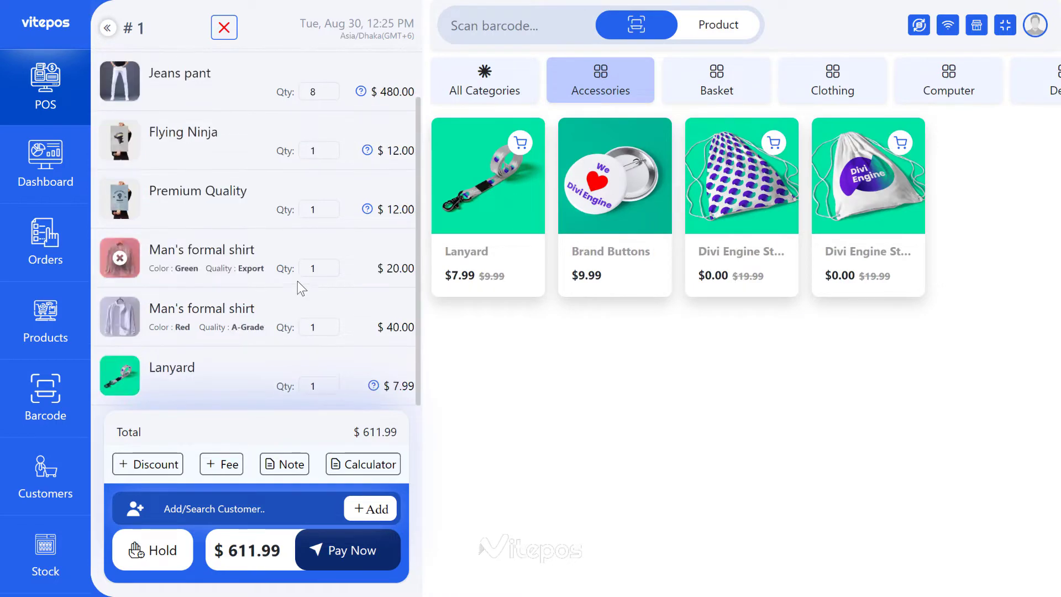
click(716, 101)
click(832, 100)
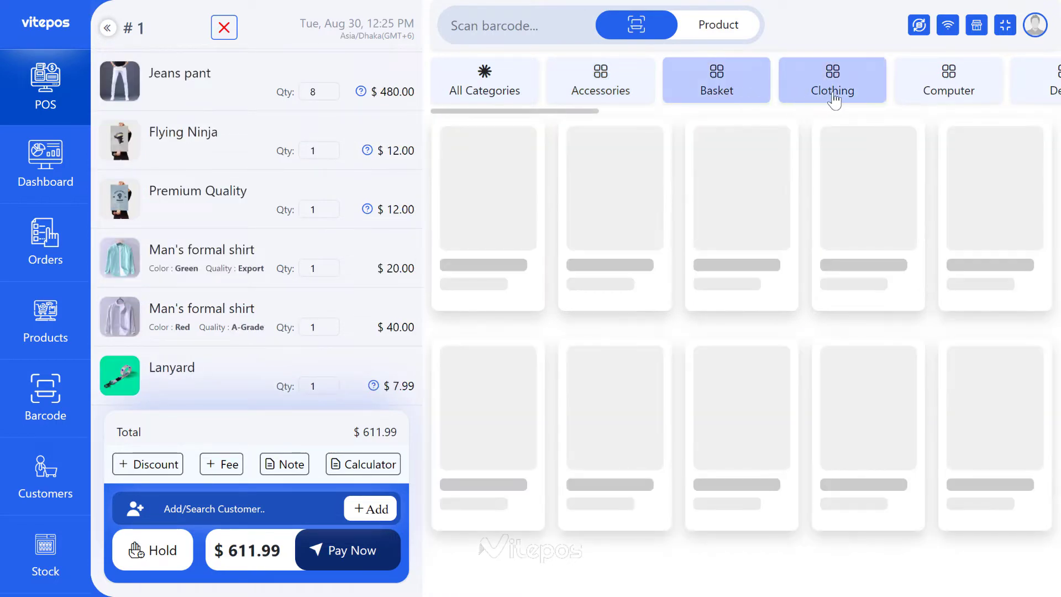
click(751, 200)
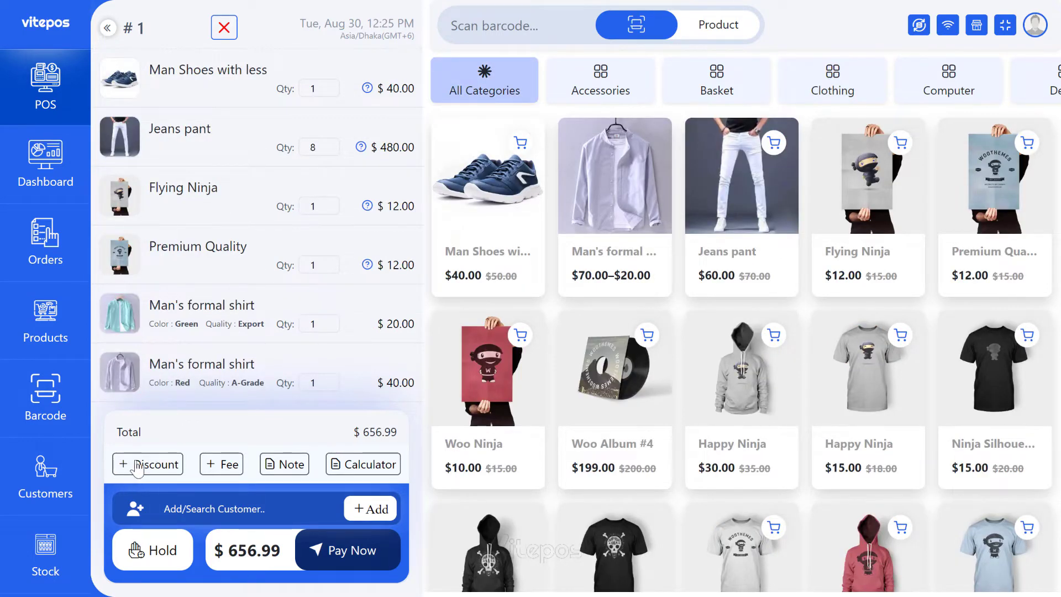
Apply a 10% discount and a flat $5 discount to the order
click(153, 464)
click(84, 221)
click(154, 369)
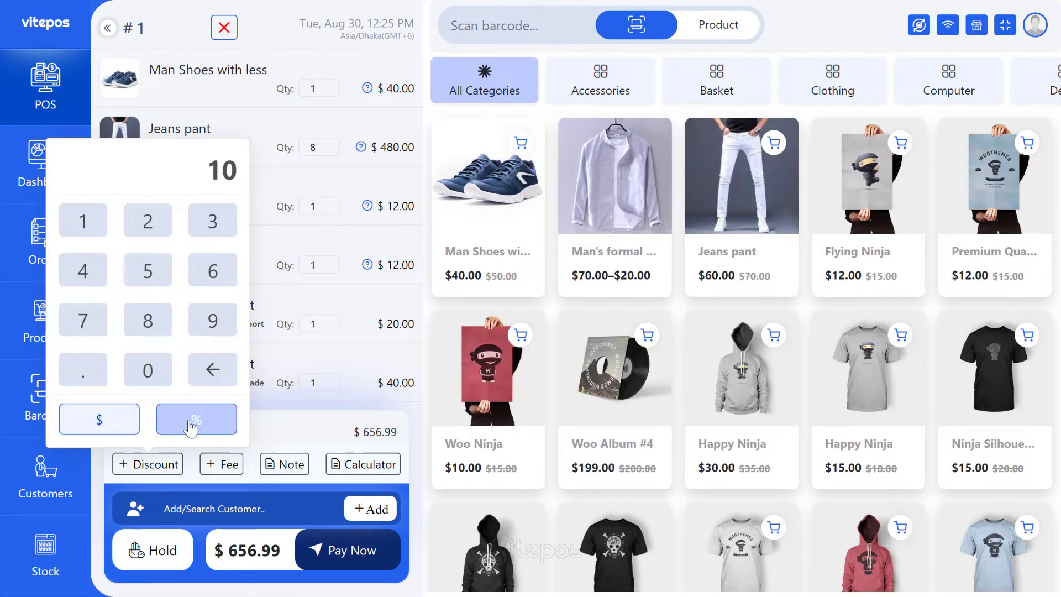
click(199, 422)
click(153, 464)
click(147, 271)
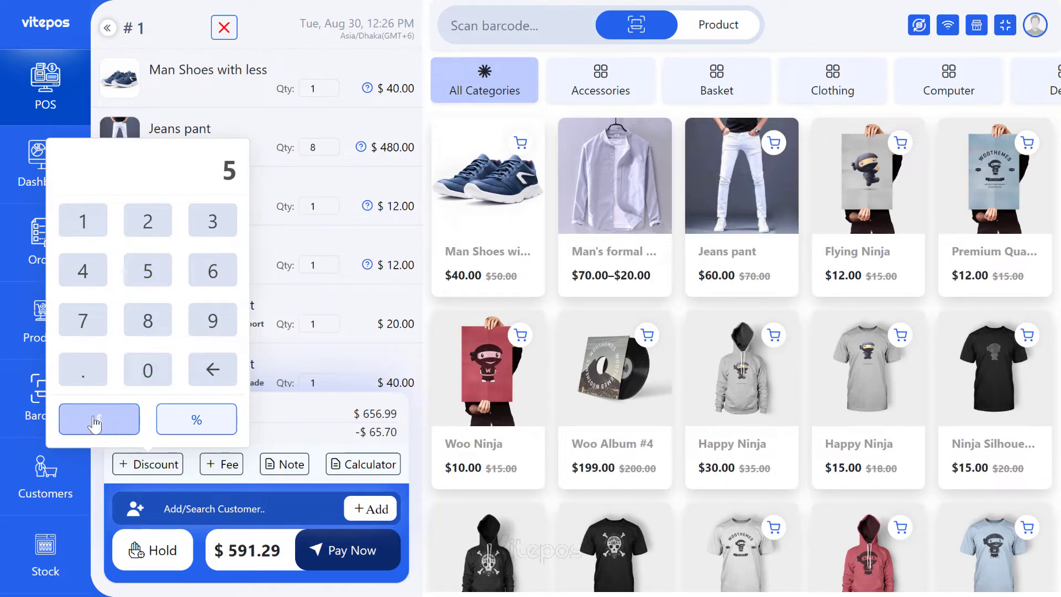
click(95, 421)
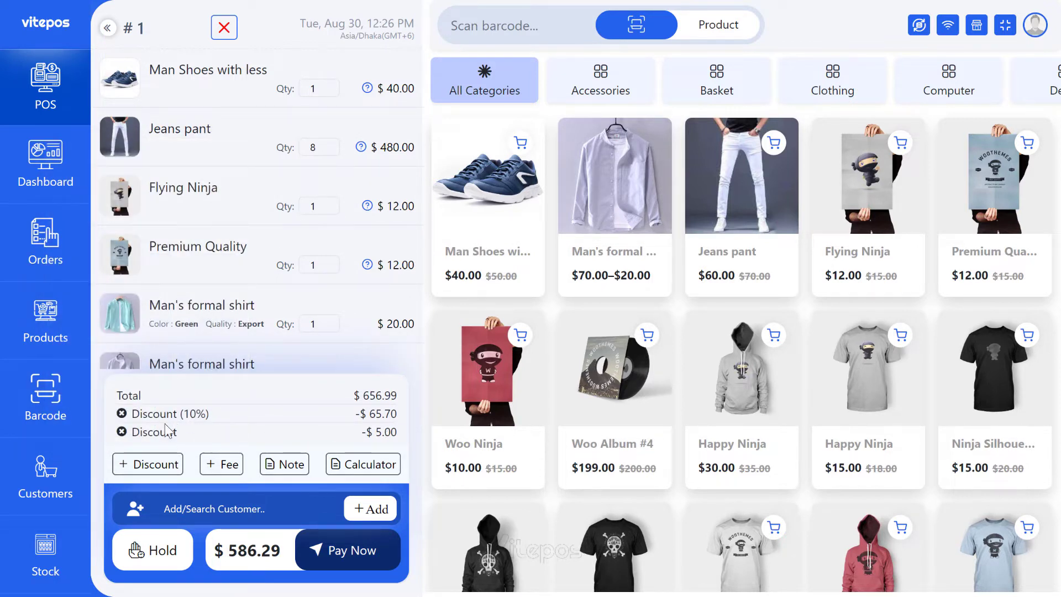
Add a 5% fee to the order
click(218, 467)
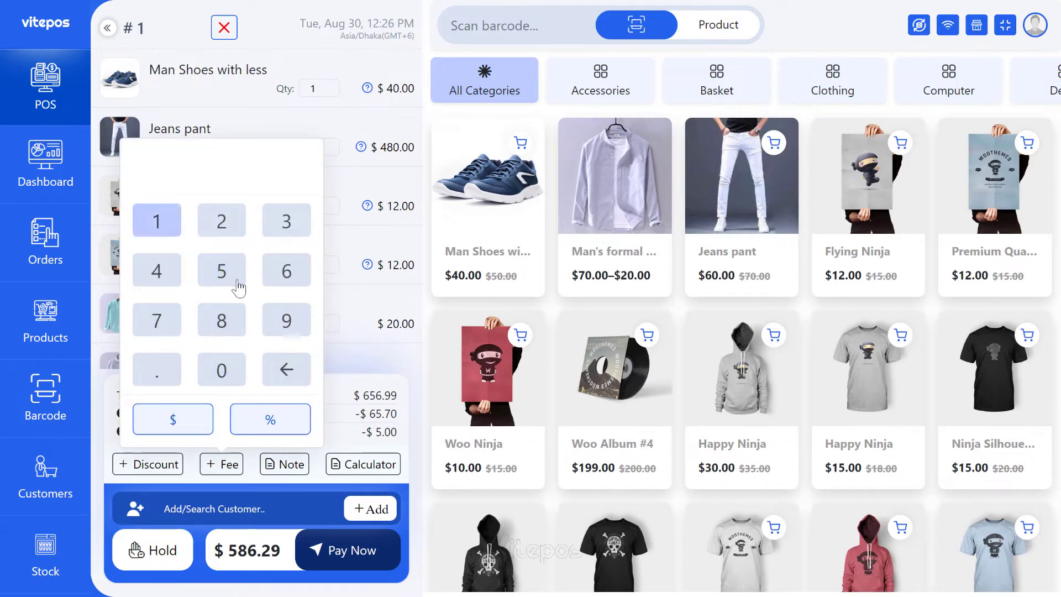
click(221, 270)
click(266, 435)
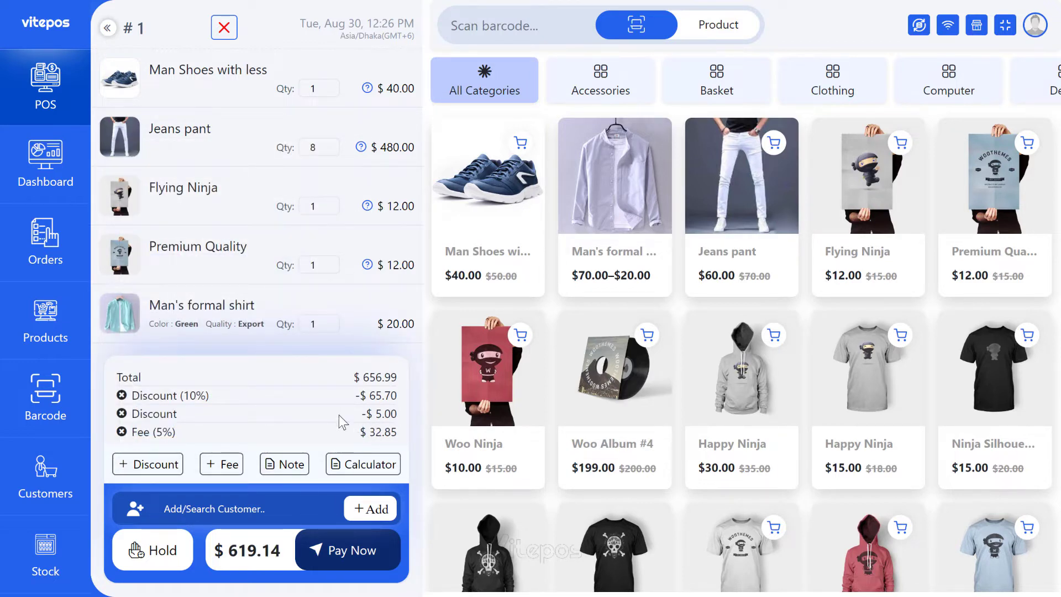
click(293, 470)
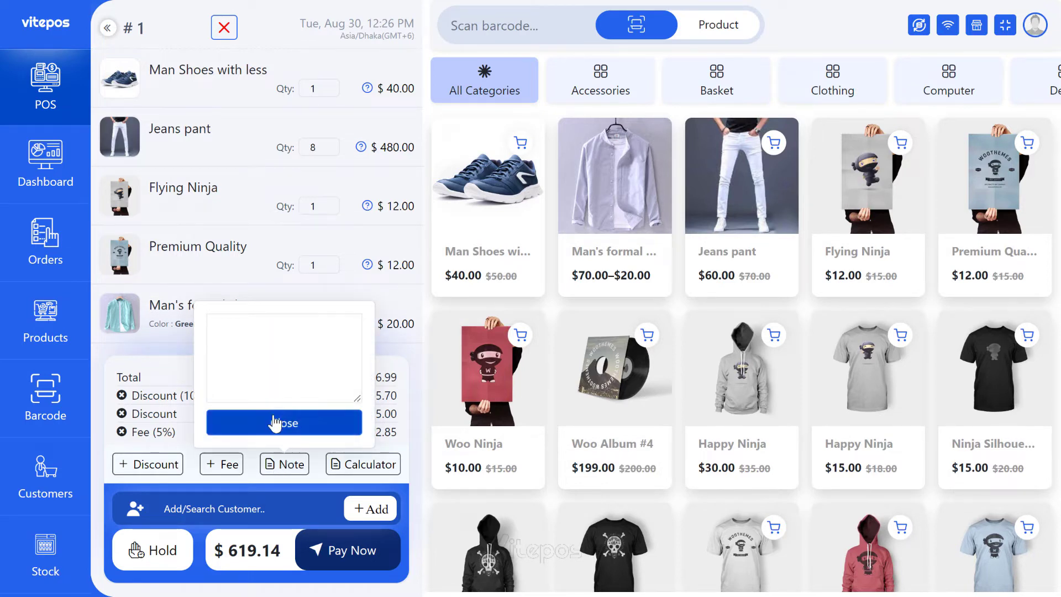
Attach the note 'If you have any note' to the order
text(If you have any note)
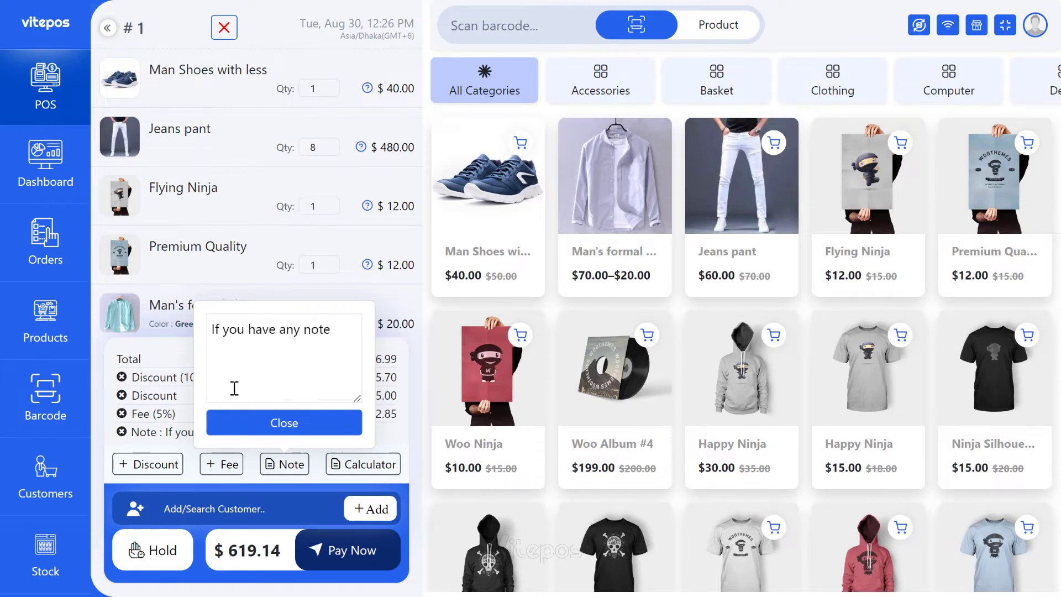
click(290, 431)
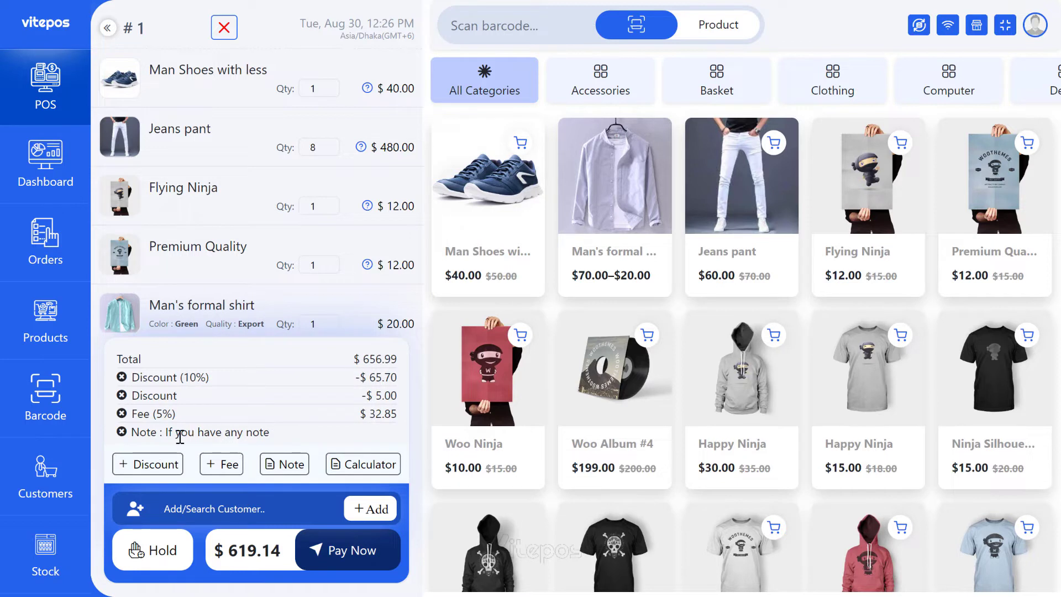
drag(168, 437, 287, 438)
click(284, 432)
click(362, 467)
click(384, 332)
click(341, 332)
click(319, 418)
click(427, 332)
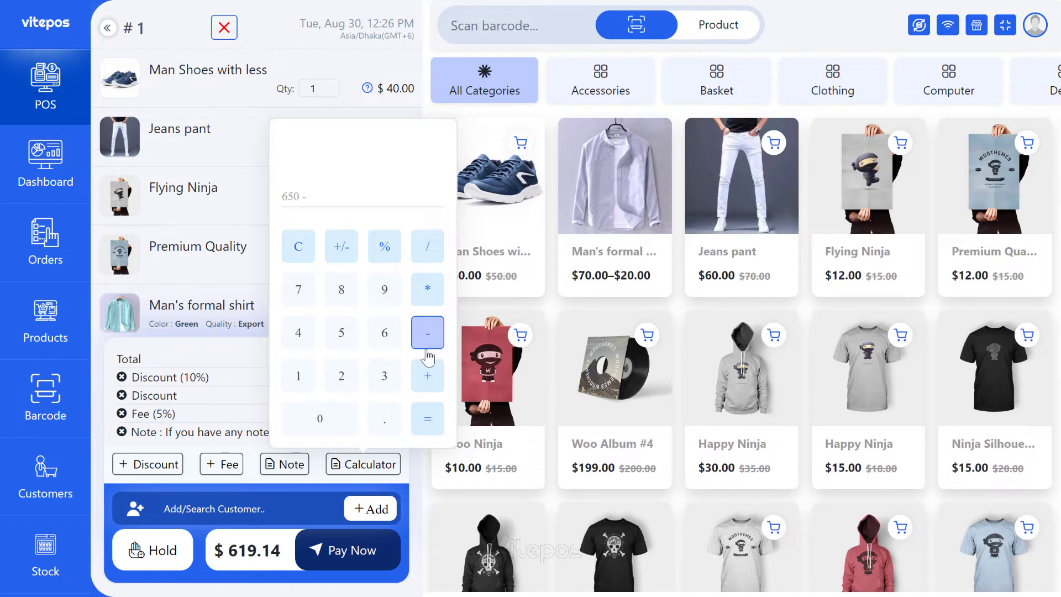
click(298, 375)
click(341, 332)
click(320, 419)
click(427, 418)
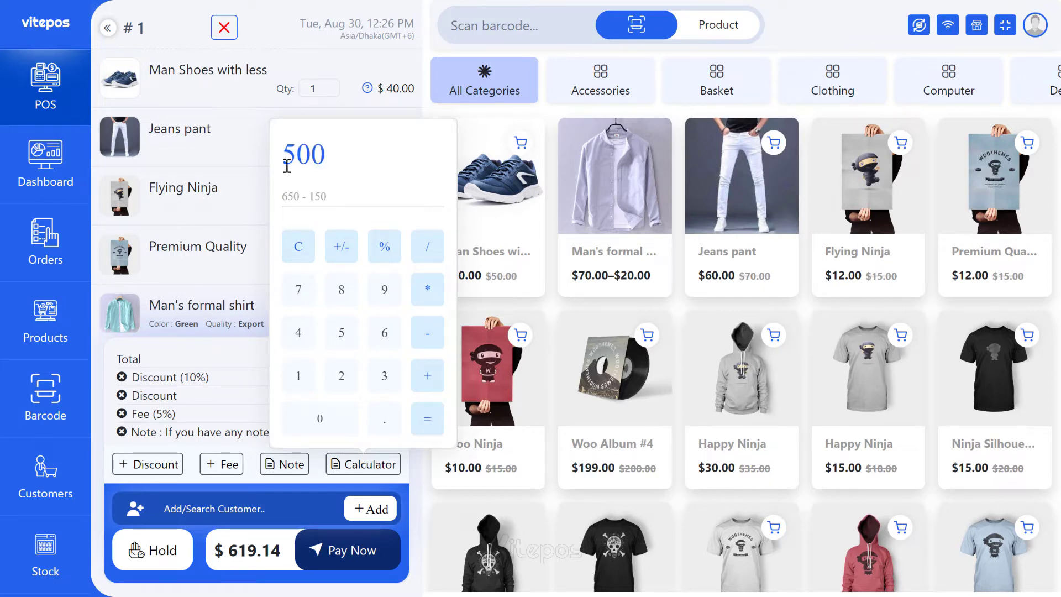
click(262, 437)
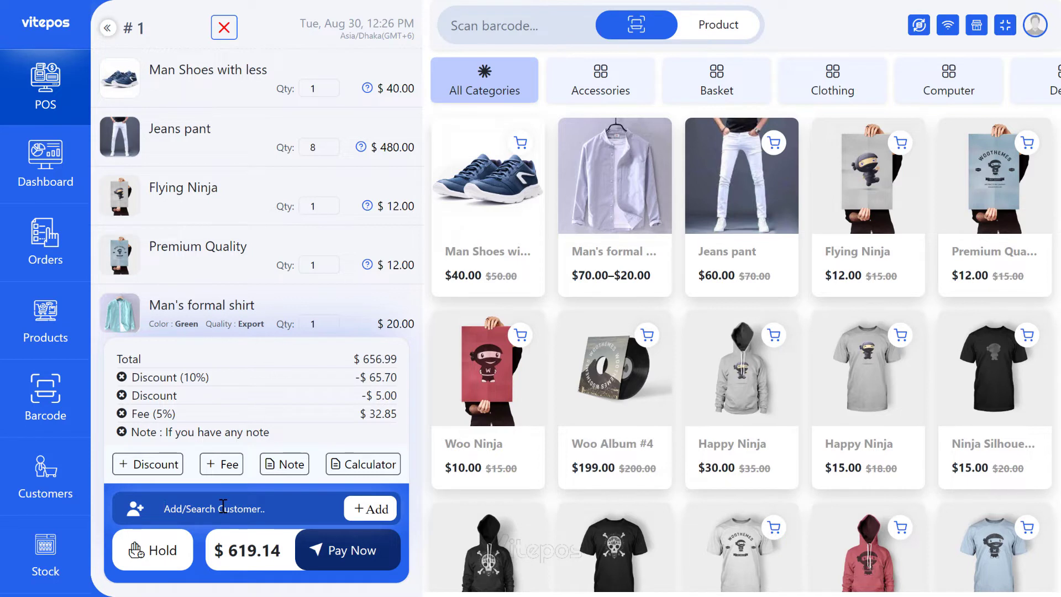
text(sina)
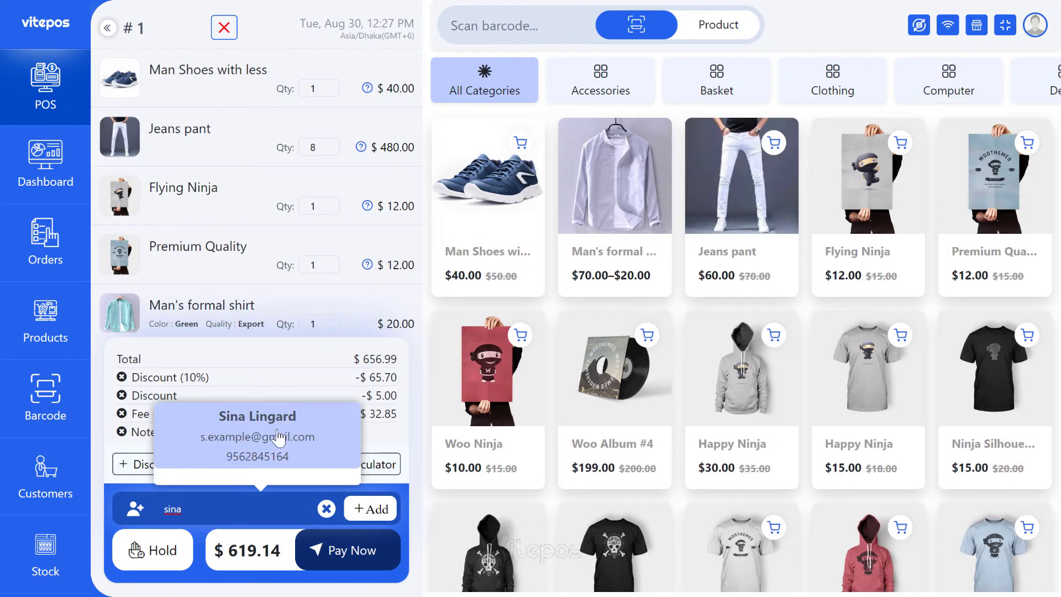
click(264, 436)
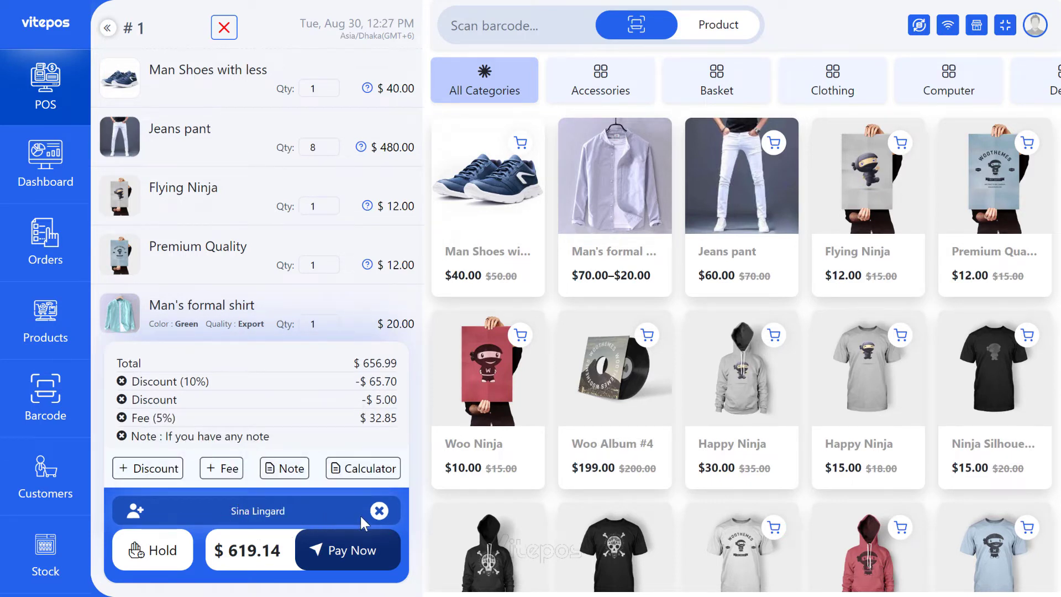
click(379, 512)
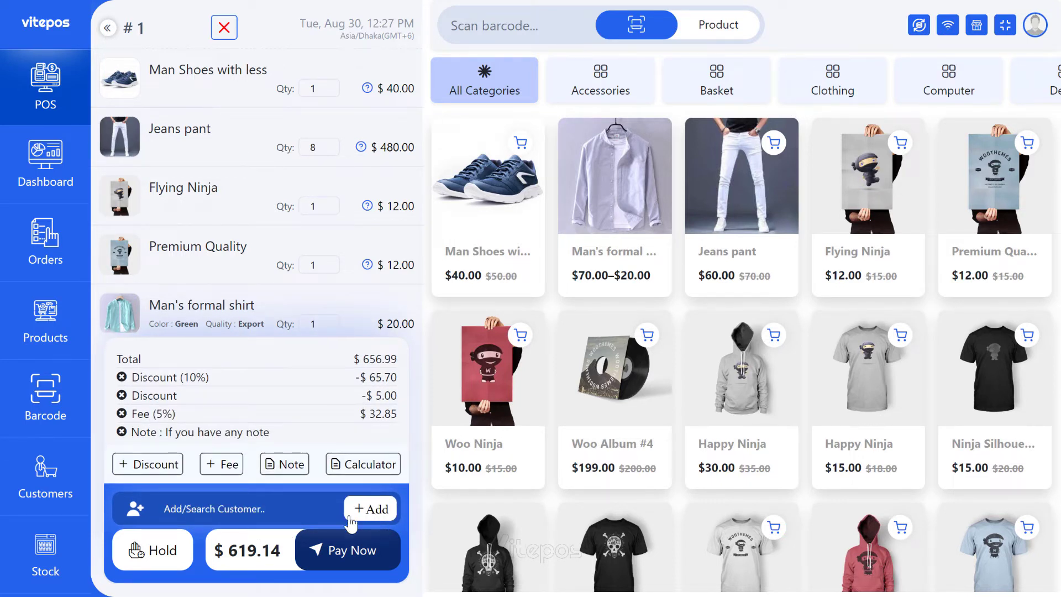
Create a new customer, attach it to order #1 and dismiss the confirmation
click(366, 507)
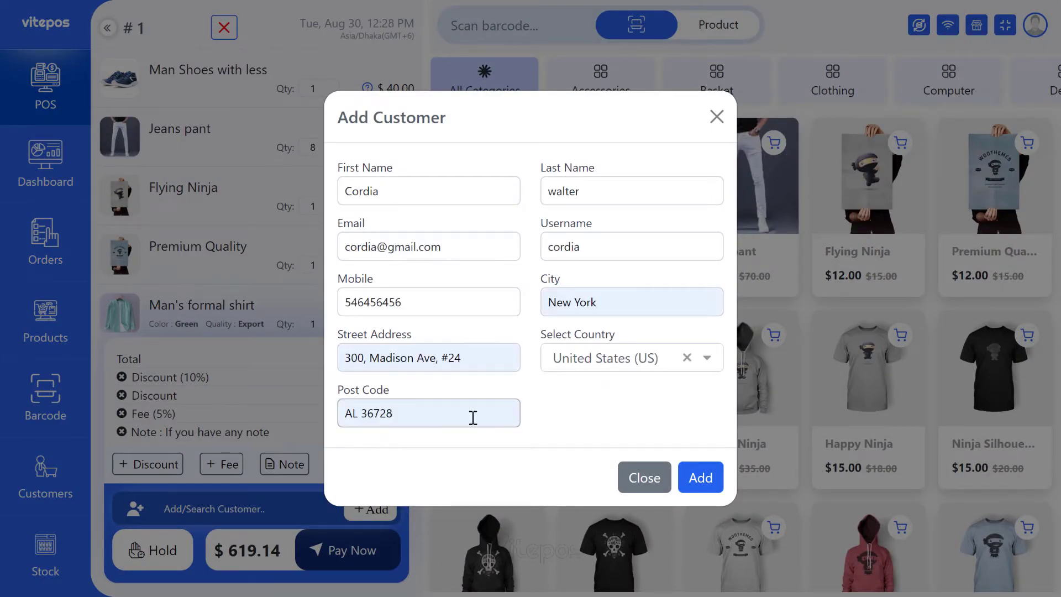
click(698, 478)
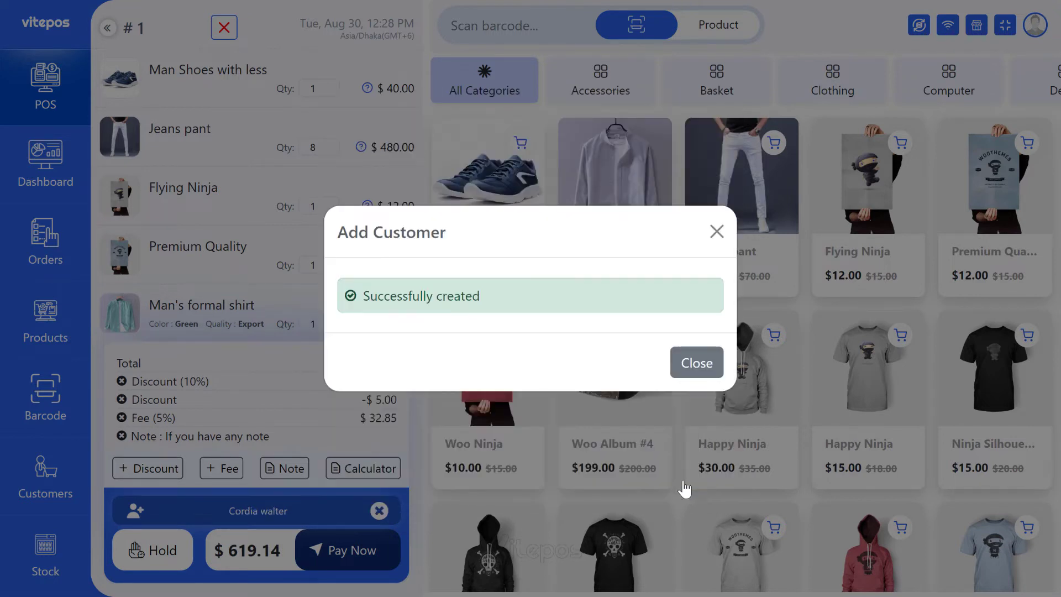
drag(489, 300, 366, 308)
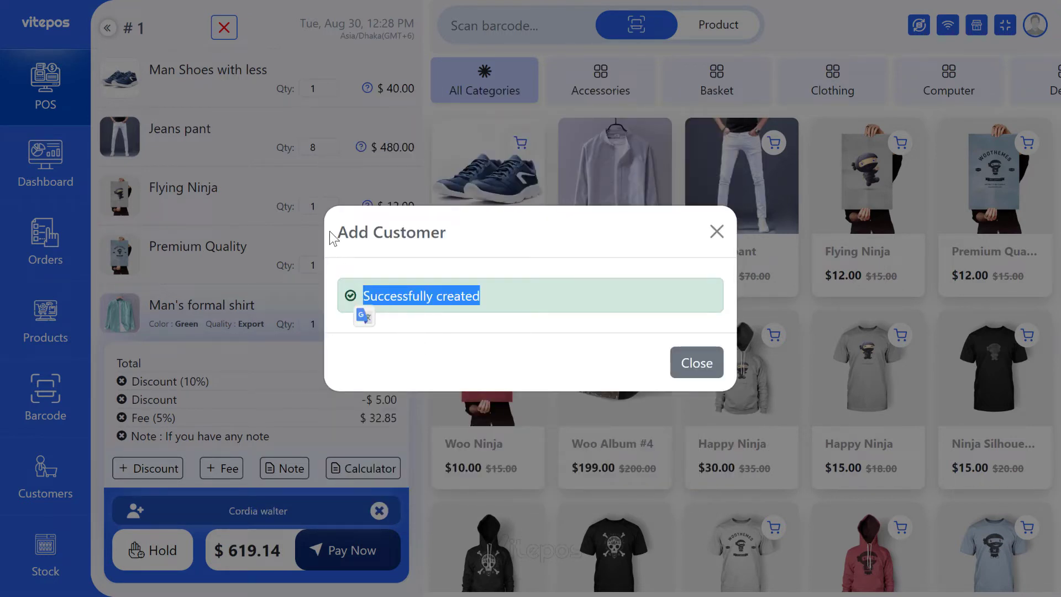
click(695, 362)
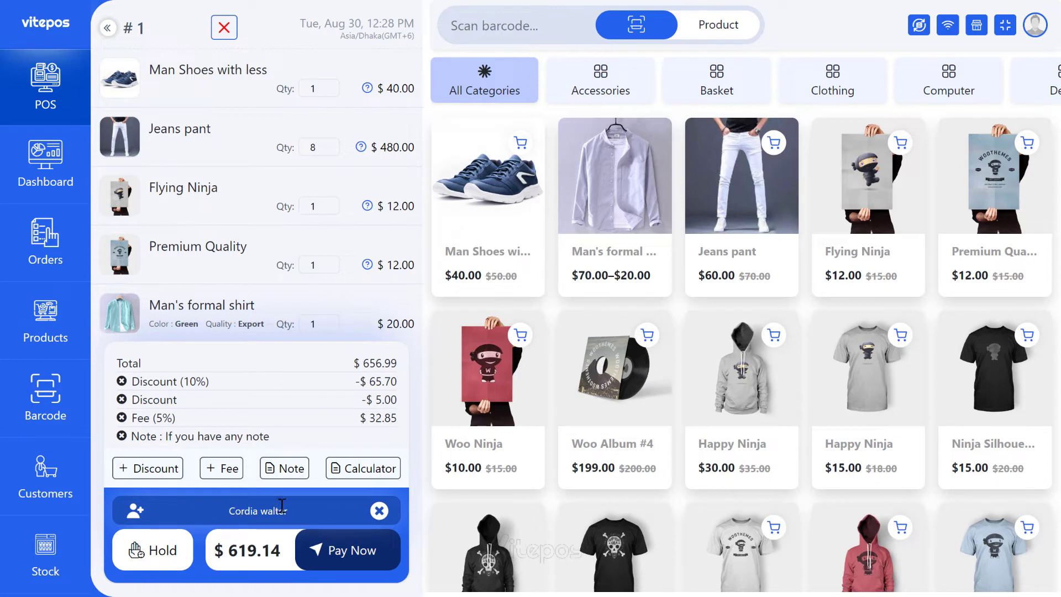
drag(229, 519, 293, 522)
click(313, 517)
Hold order #1, then add Man Shoes, a Green/Export formal shirt, Jeans pant and Flying Ninja
click(150, 557)
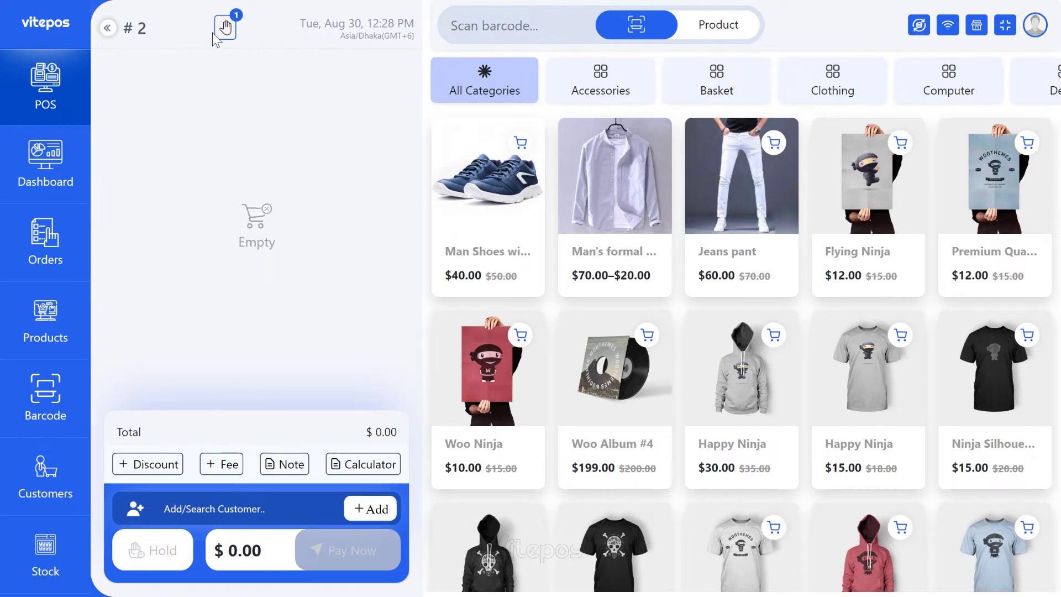
click(543, 255)
click(602, 211)
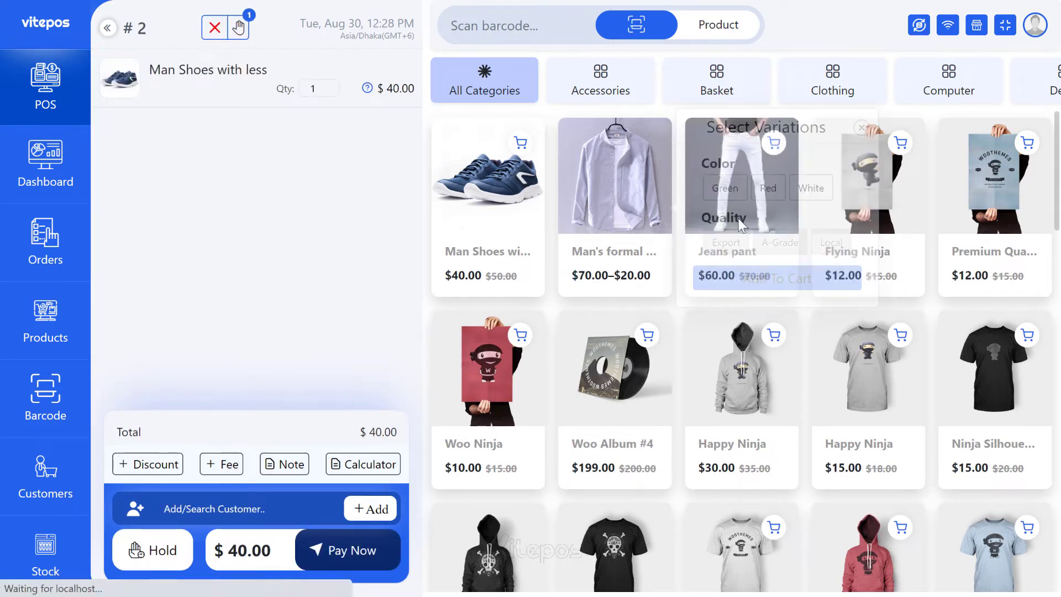
click(719, 191)
click(724, 243)
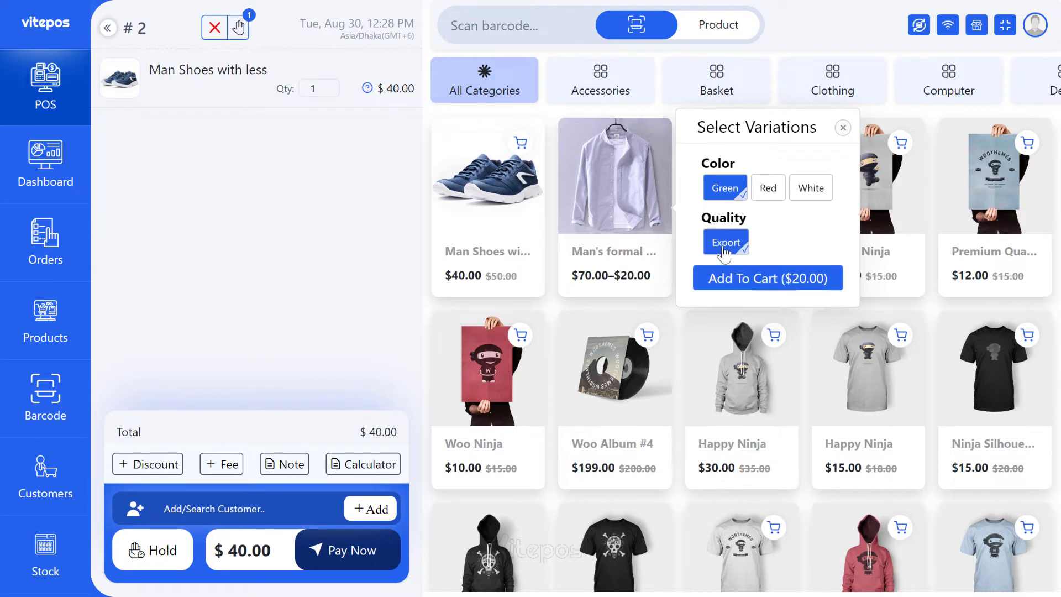
click(753, 276)
click(755, 223)
click(827, 224)
Search for the customer by name and attach them to order #2
click(239, 517)
text(sina)
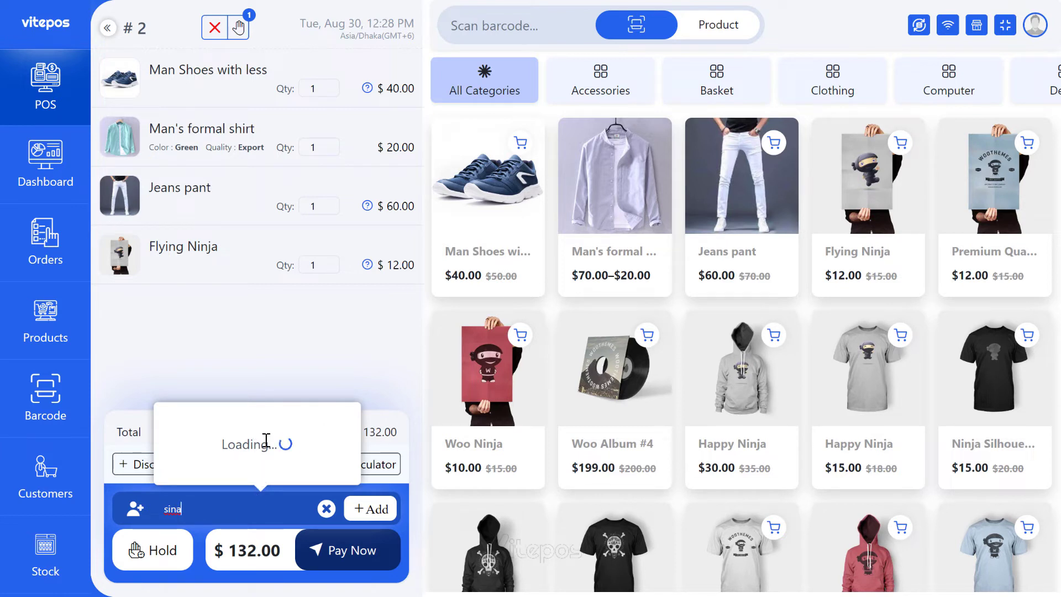
click(252, 459)
Hold order #2 and fill order #3 with Woo Ninja, Woo Album #4 and two Happy Ninja items
click(162, 559)
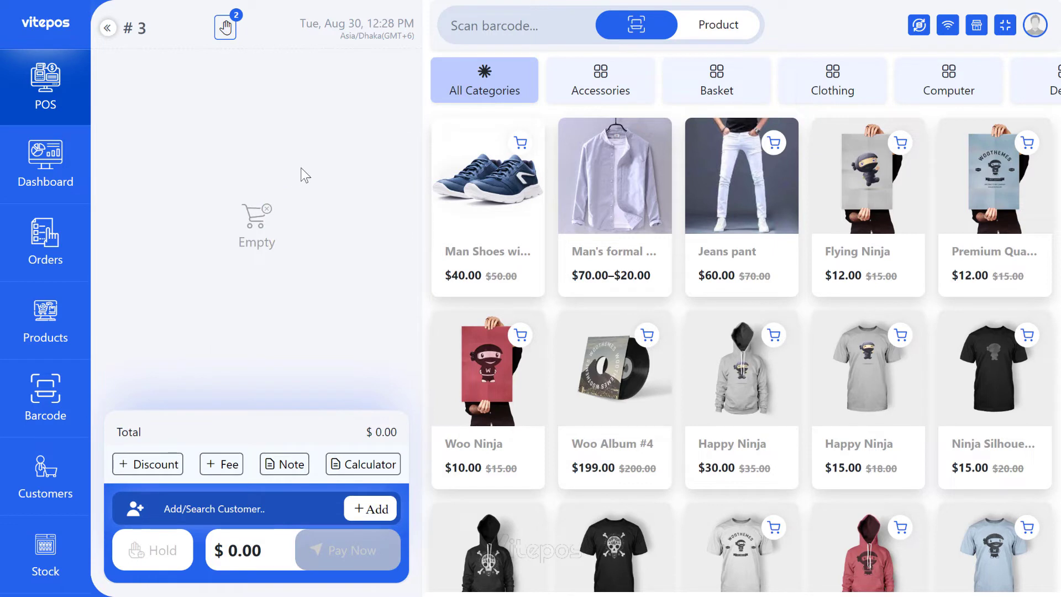
click(510, 375)
click(616, 369)
click(748, 371)
click(866, 367)
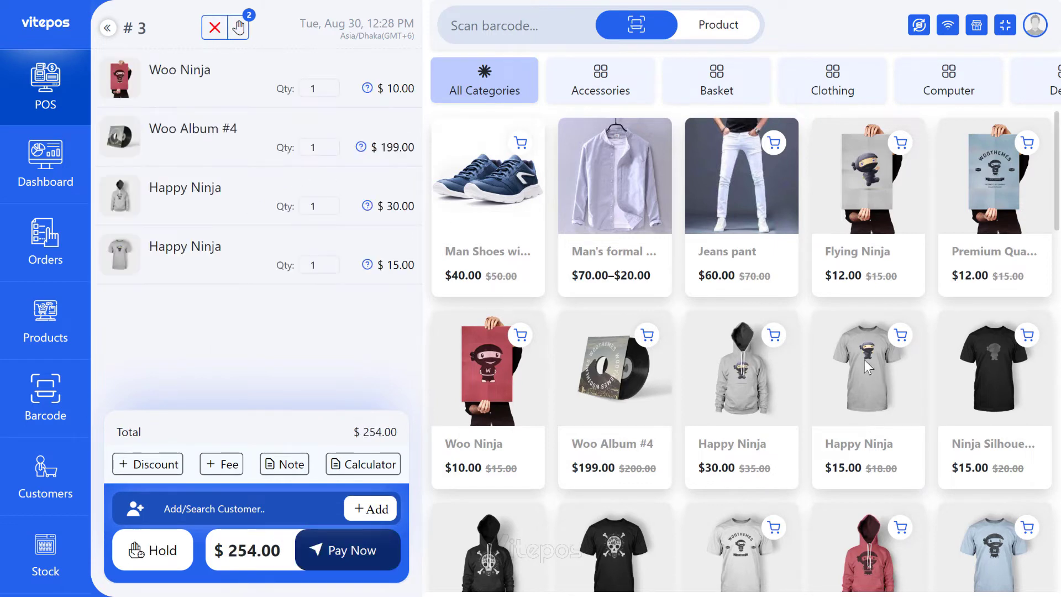
Hold order #3 and add Happy Ninja hoodie, Woo Album #4 and Woo Ninja to order #4
click(161, 554)
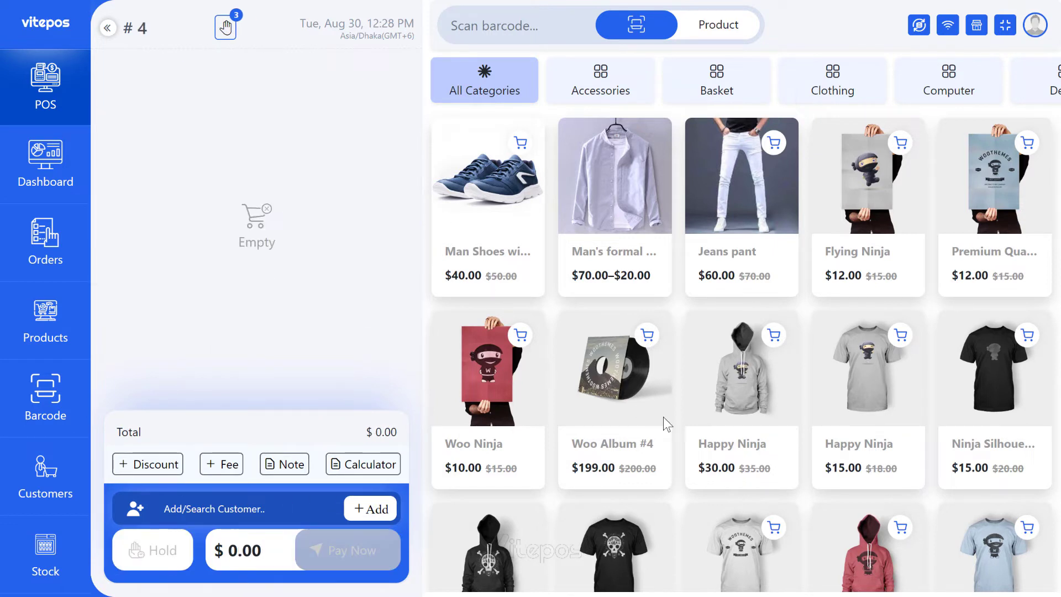
click(741, 384)
click(625, 383)
click(491, 377)
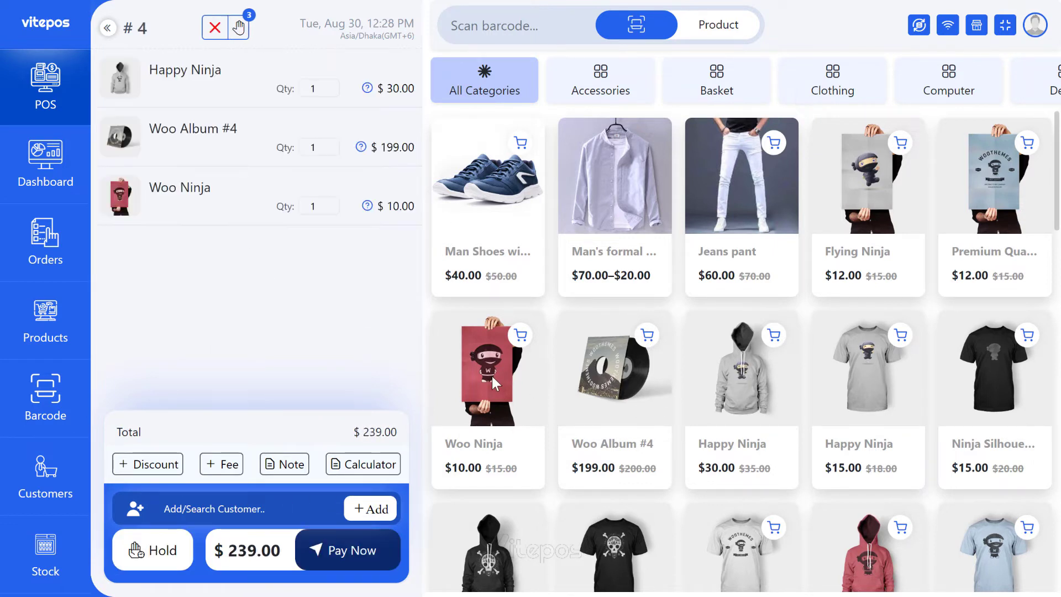
click(242, 35)
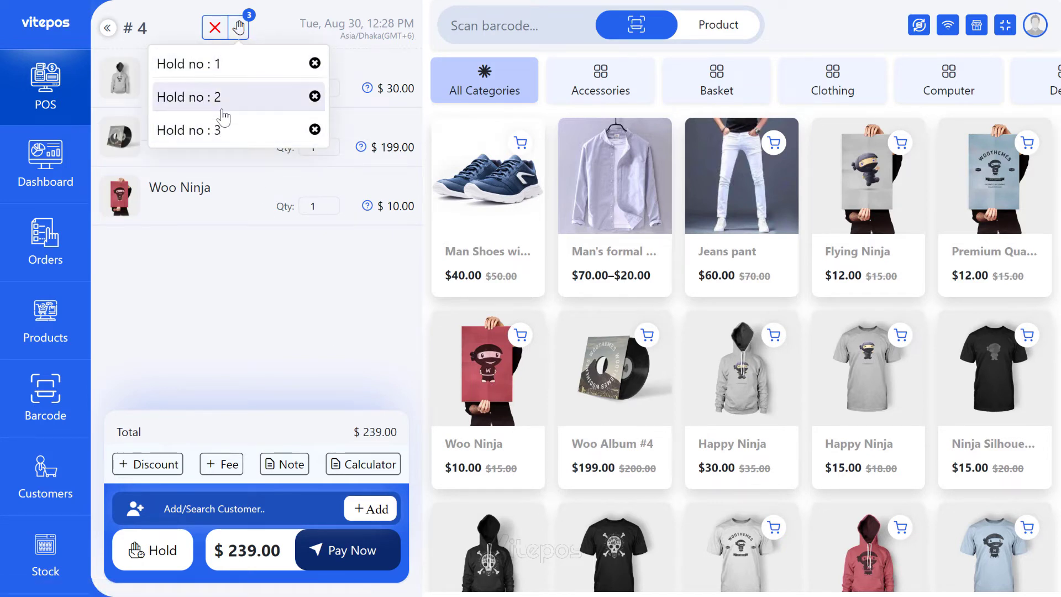
Restore held cart 1 keeping the current cart, then held cart 3 discarding the current cart
click(226, 72)
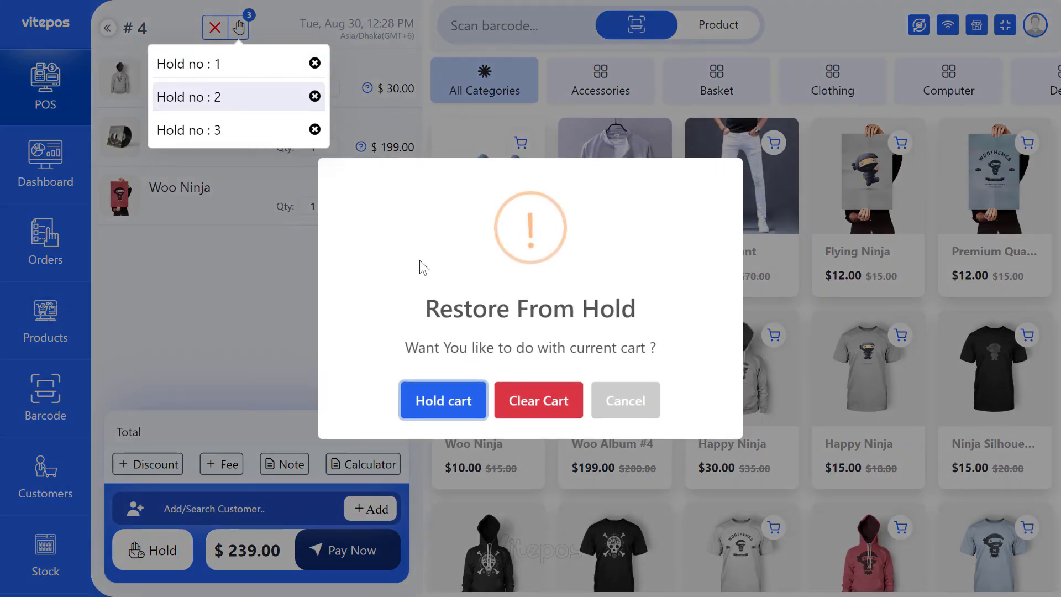
click(440, 401)
scroll(265, 236, down, 5)
scroll(265, 165, up, 5)
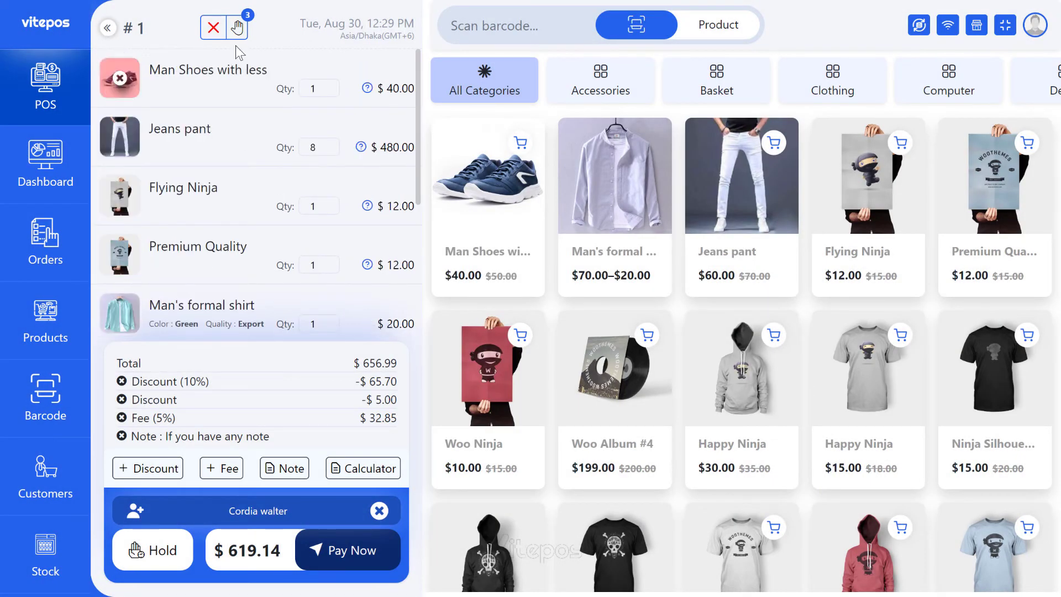
click(238, 27)
click(255, 97)
click(549, 402)
Restore held cart 2 while holding the current cart, and proceed to its $132.00 checkout
click(237, 28)
click(223, 68)
click(442, 400)
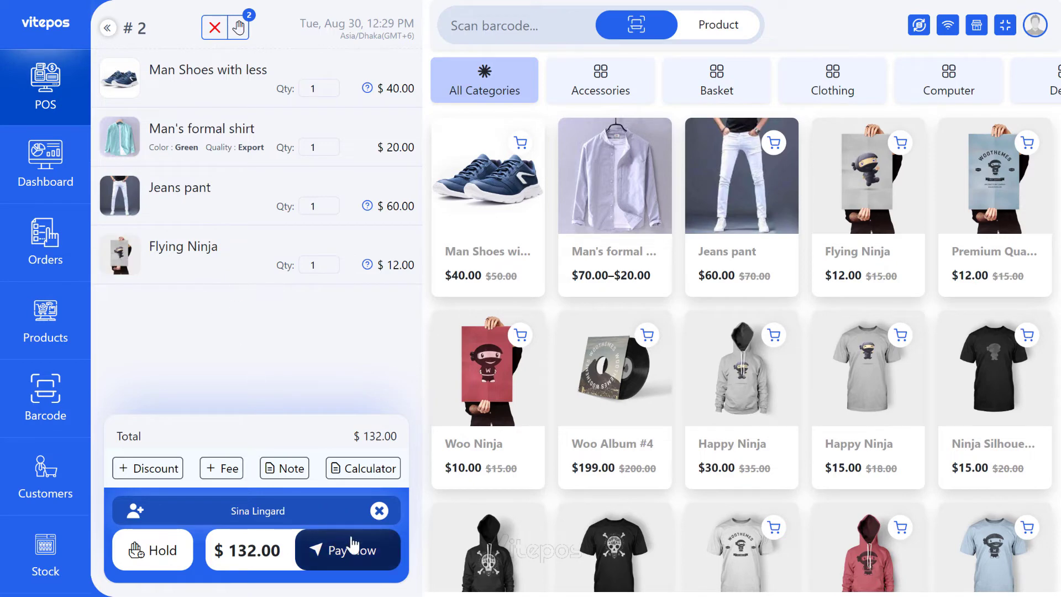
click(342, 564)
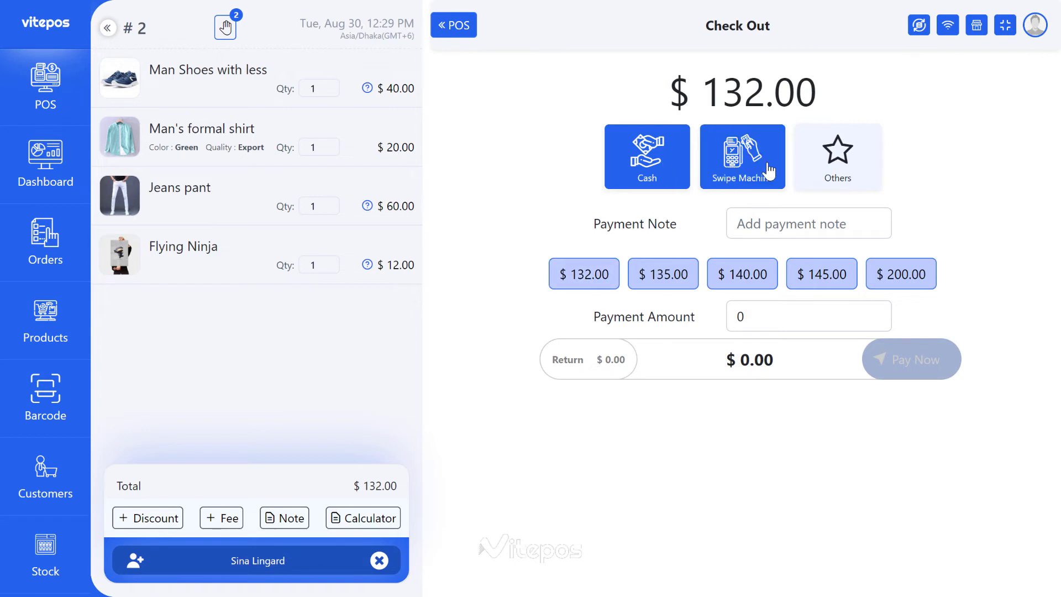
Add the payment note 'Type note here' and enter a $50.00 cash payment
click(783, 228)
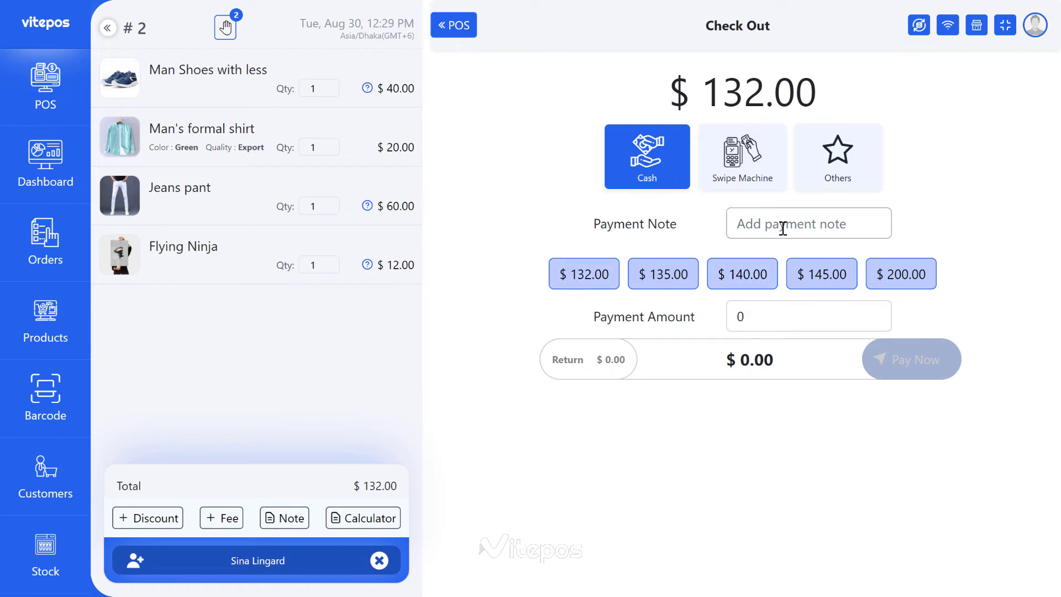
text(Type note here)
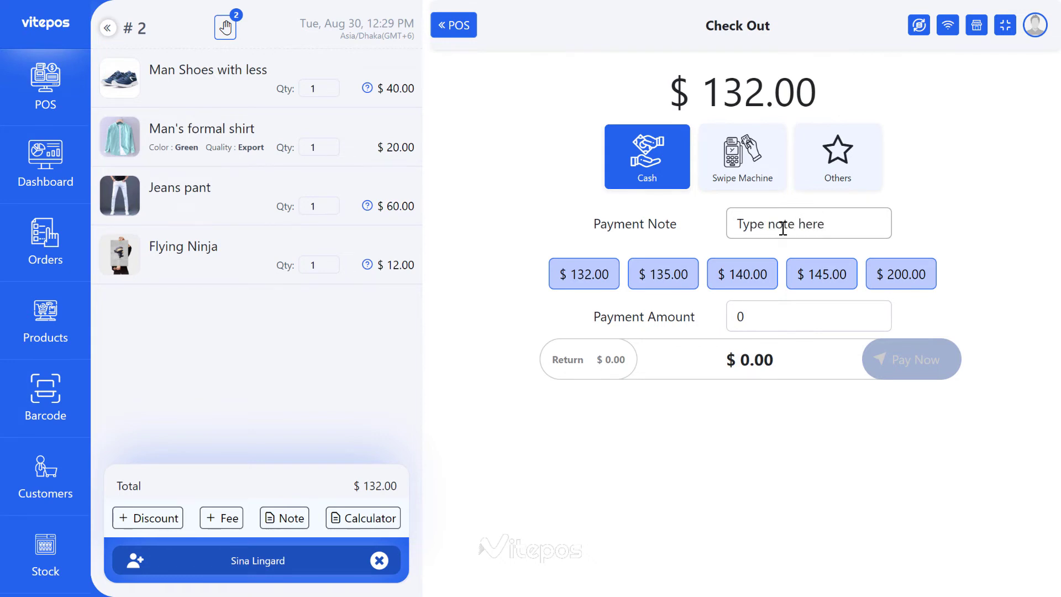
drag(754, 317, 735, 316)
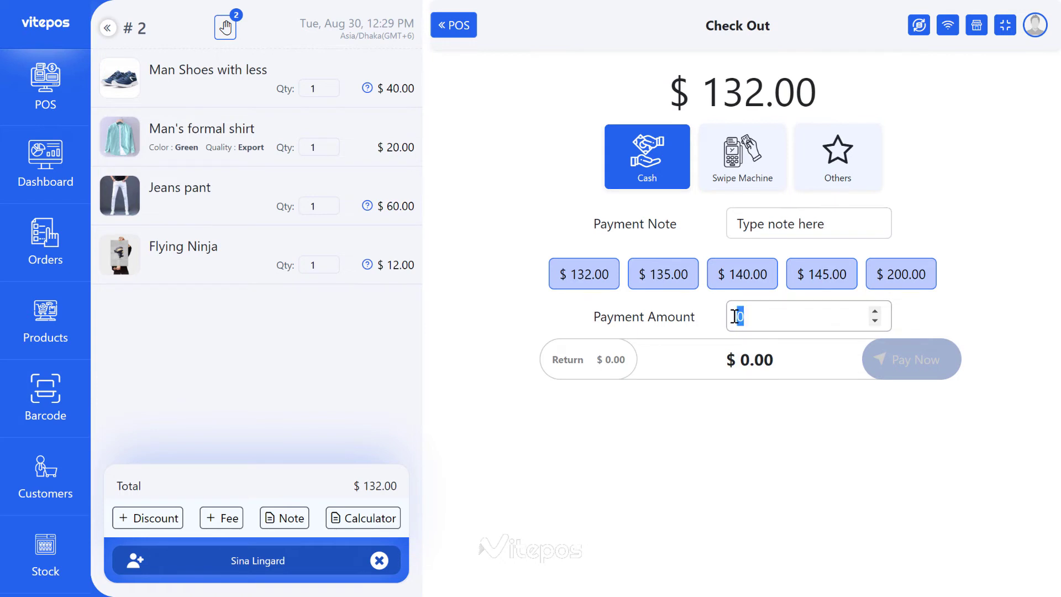
text(50)
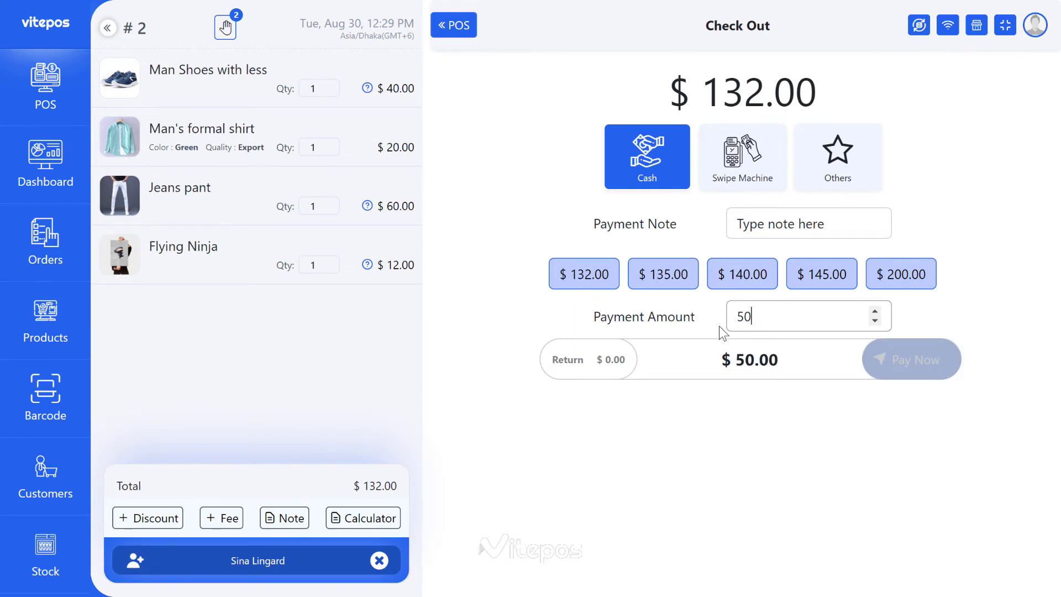
click(744, 166)
Add a $20.00 Swipe Machine card payment with the card's last digits, bringing the amount received to $70.00
click(759, 226)
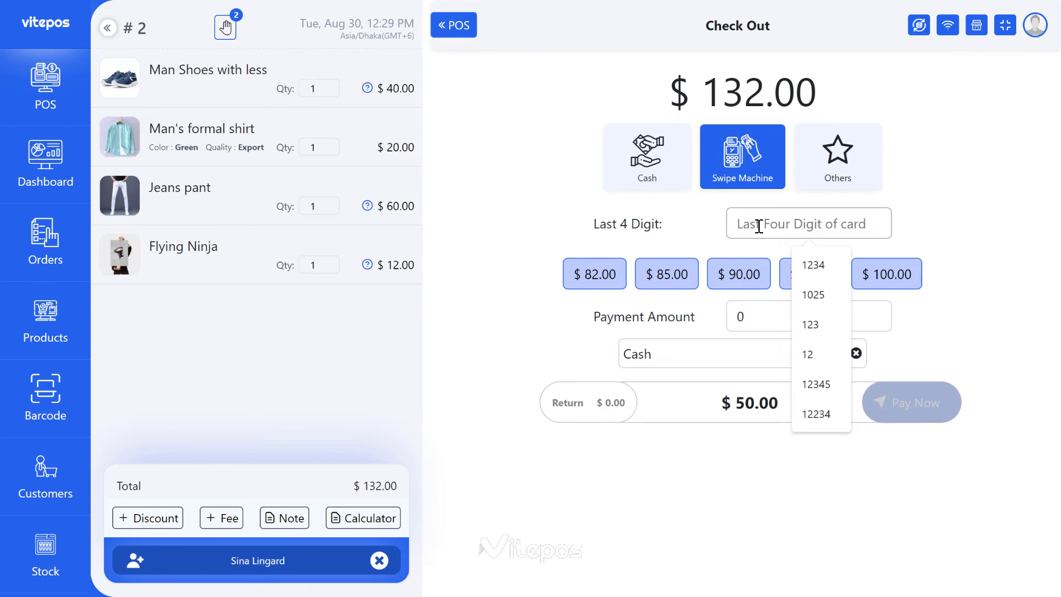
text(6587)
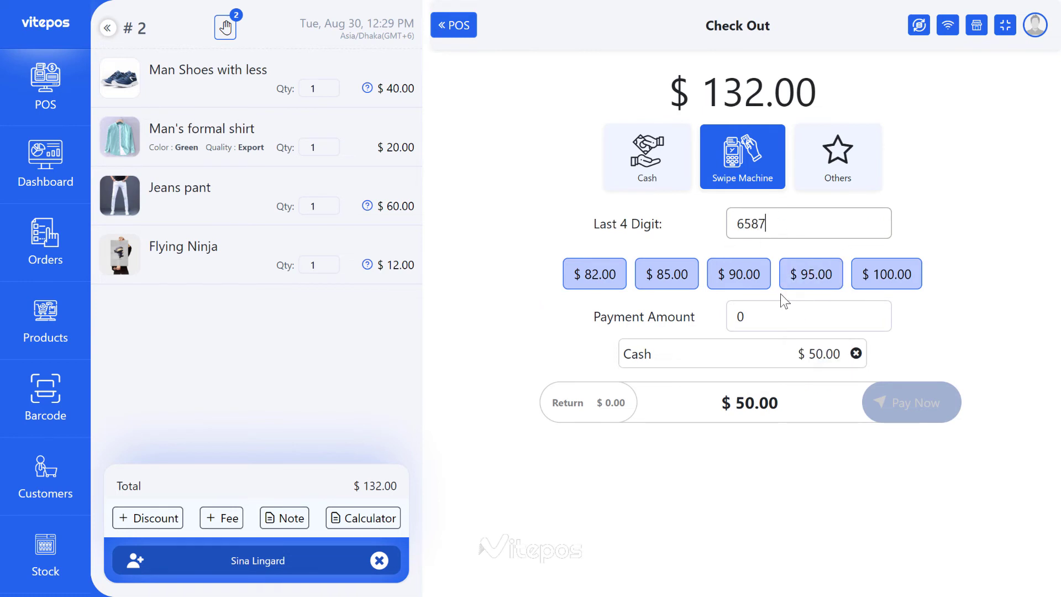
click(730, 317)
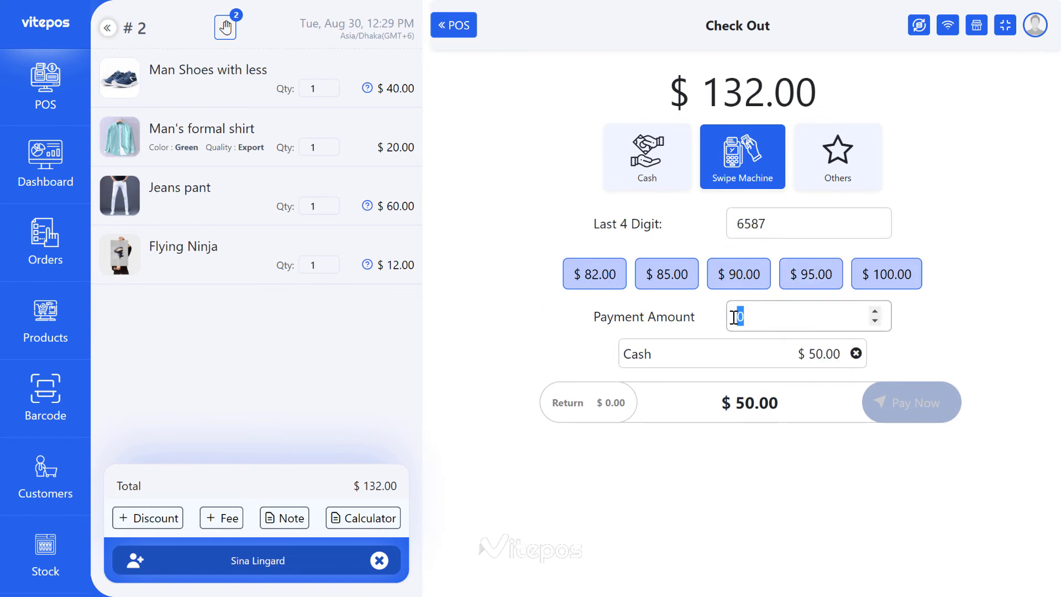
text(20)
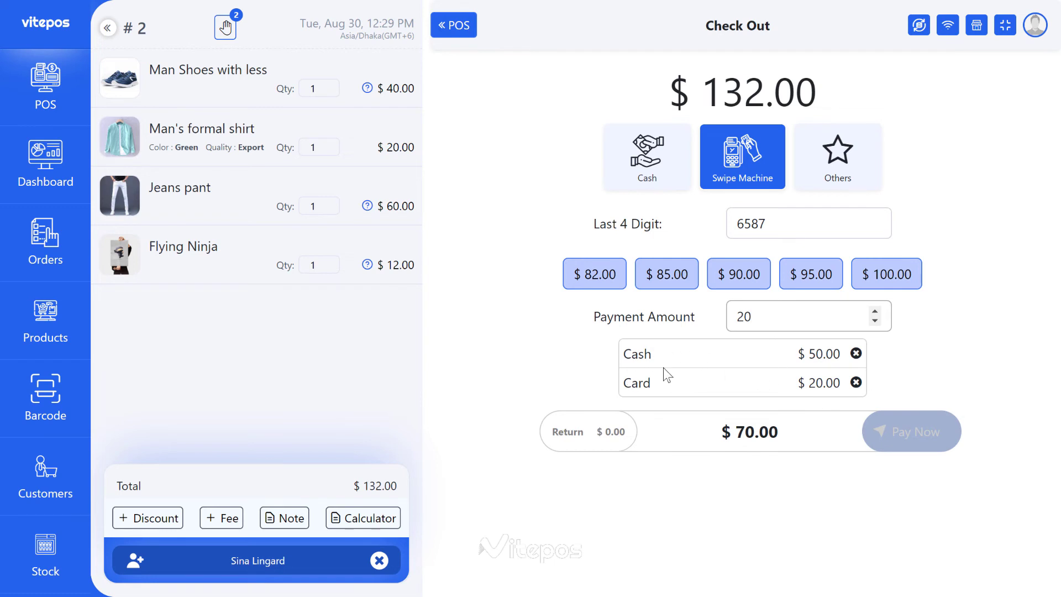
double_click(640, 356)
double_click(643, 383)
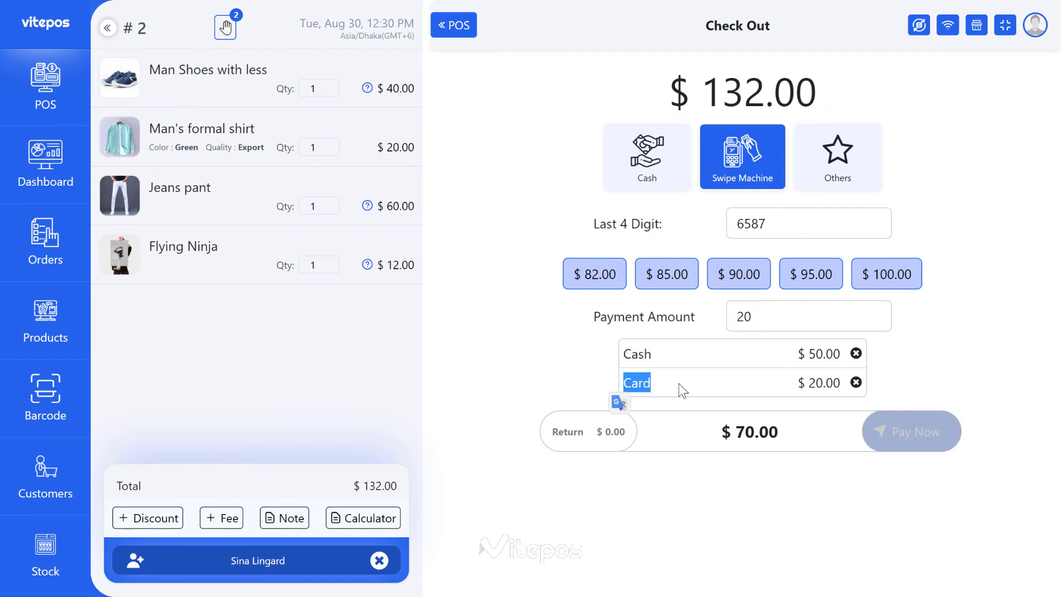
click(838, 165)
Add a $100.00 Others payment with note 'ty', leaving $38.00 return, and submit the payment
click(766, 229)
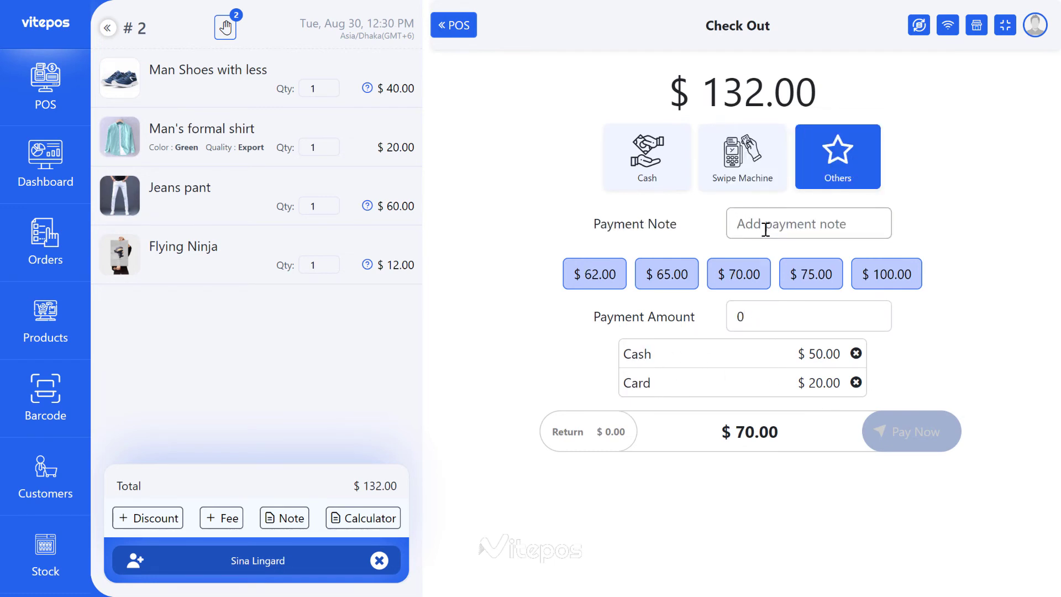
text(type other note)
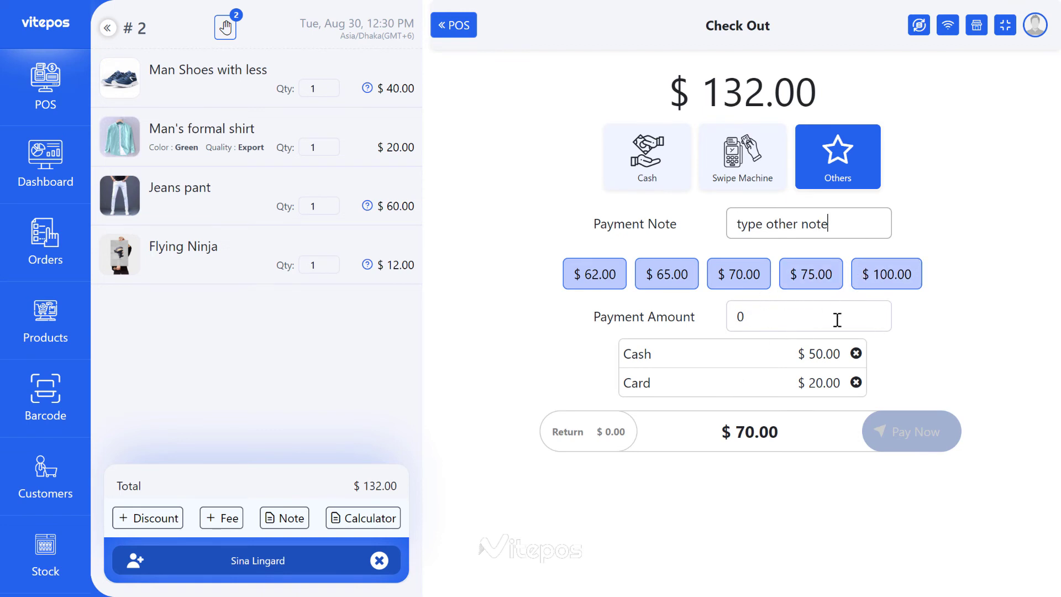
double_click(736, 318)
text(100)
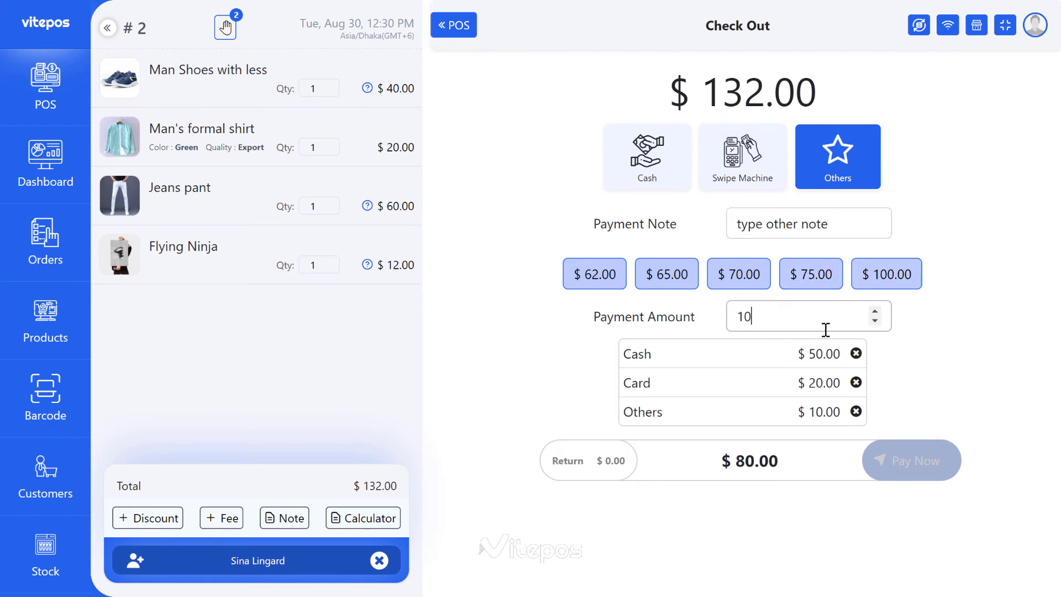
drag(597, 461, 634, 462)
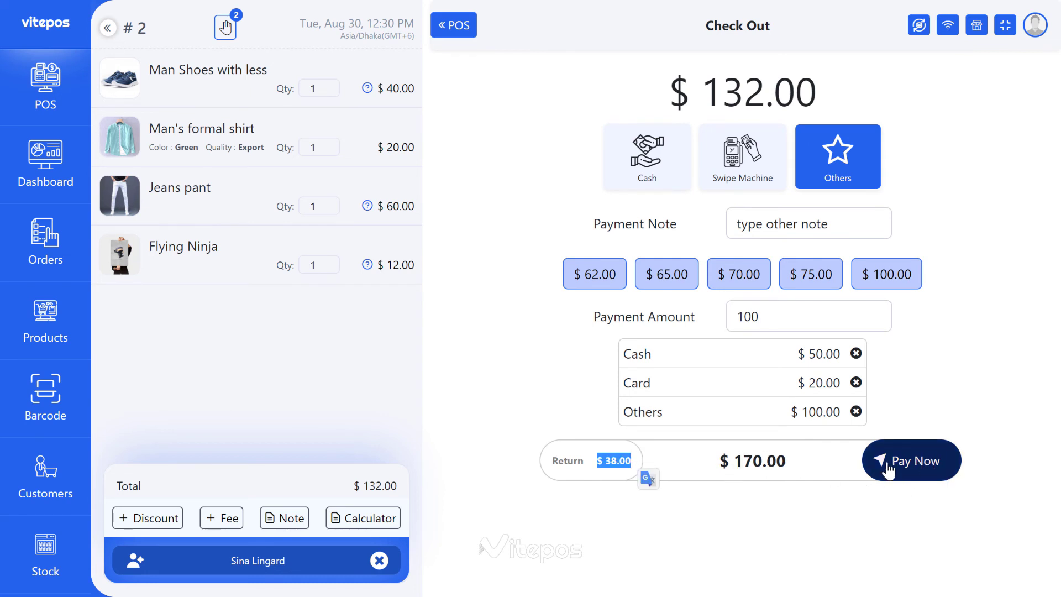
click(915, 459)
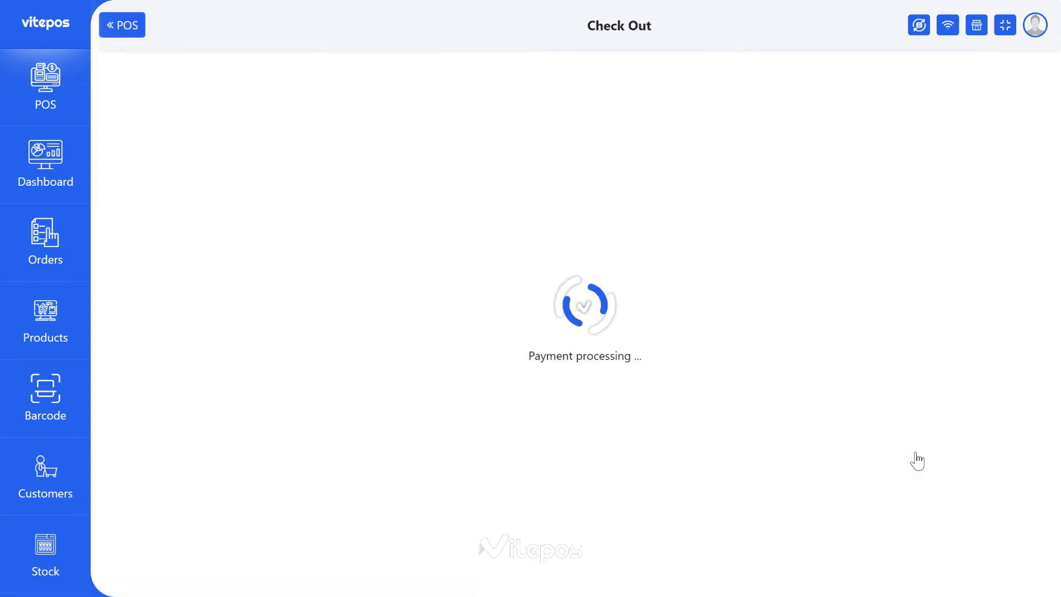
Review the completed order's receipt down to the $132.00 total, $38.00 return and payment methods
drag(498, 181, 707, 173)
click(707, 172)
scroll(652, 392, down, 3)
scroll(599, 416, up, 1)
scroll(695, 329, down, 2)
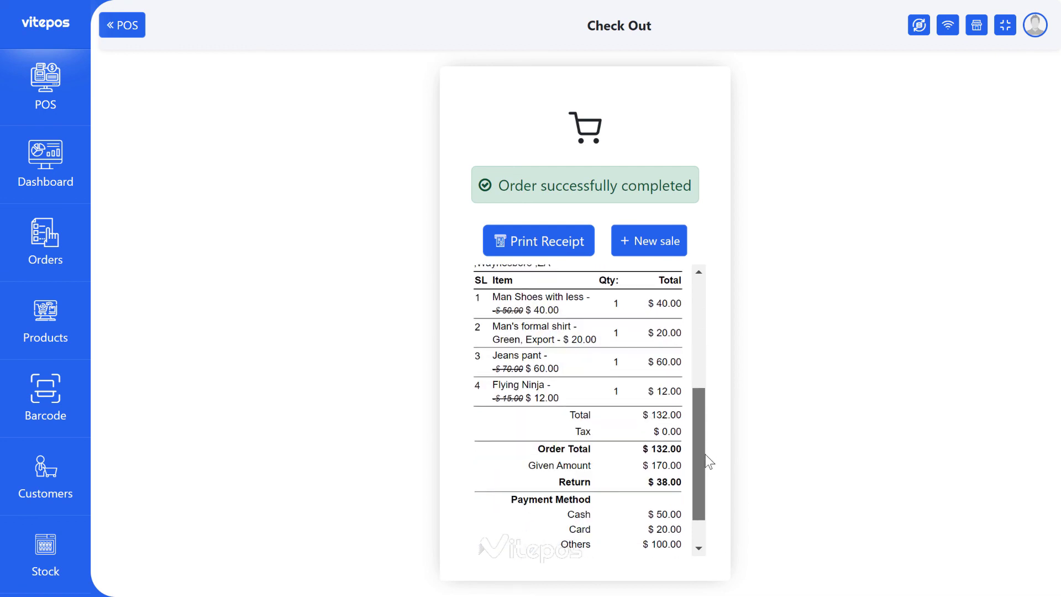